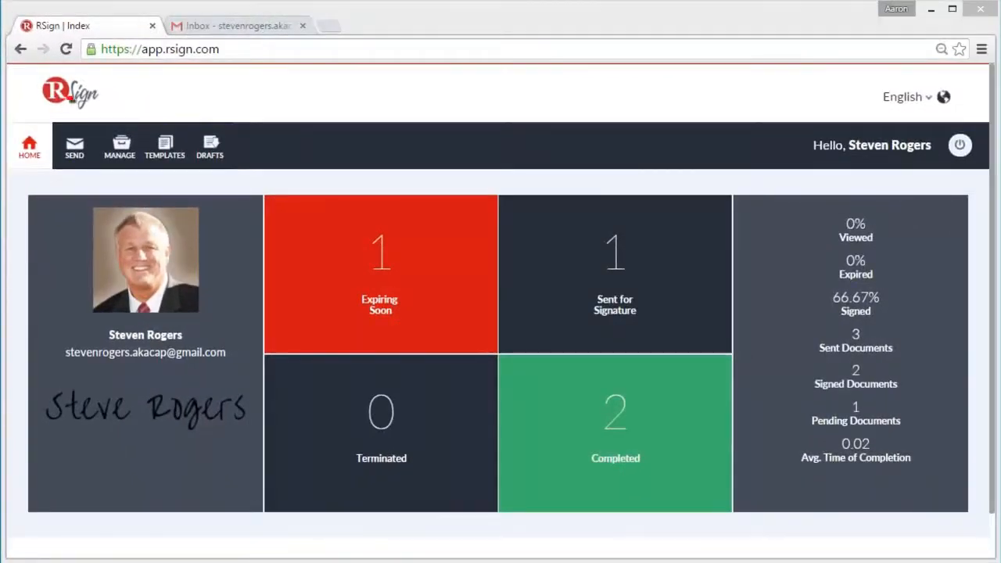
Start a new envelope that expires in 14 days, with the first reminder in 7 days and a repeat every 1 day
click(74, 152)
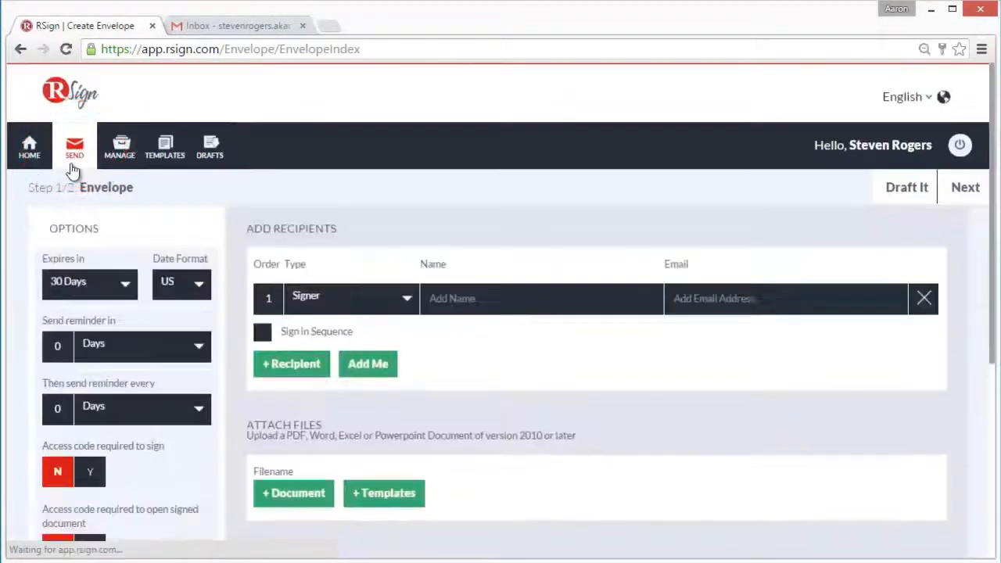
click(127, 283)
click(102, 339)
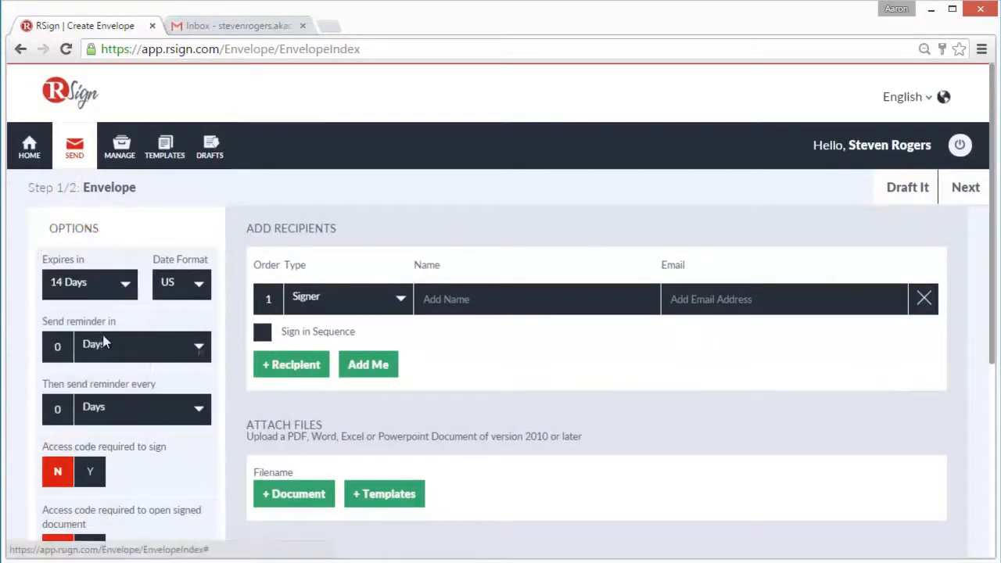
drag(65, 345, 34, 348)
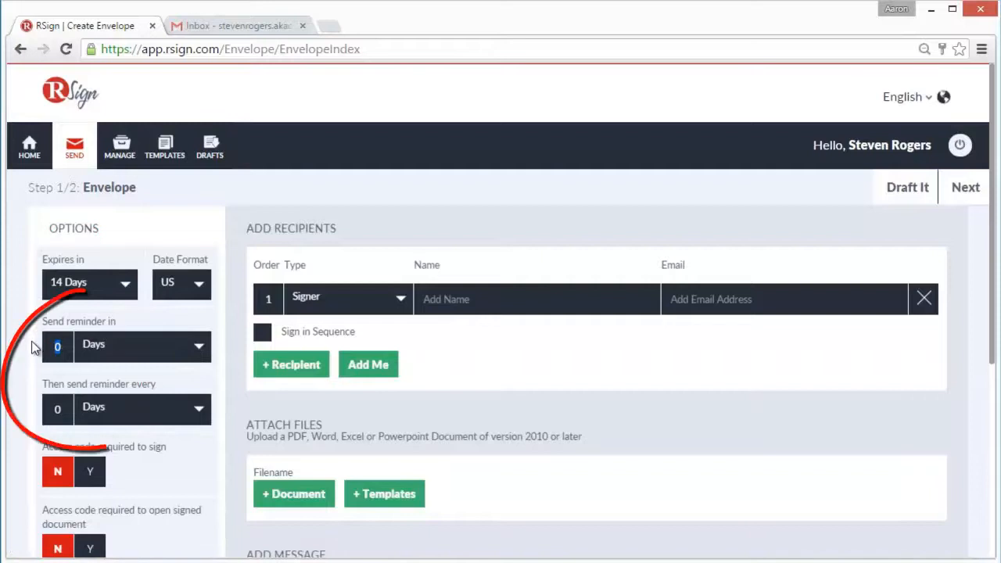
text(7)
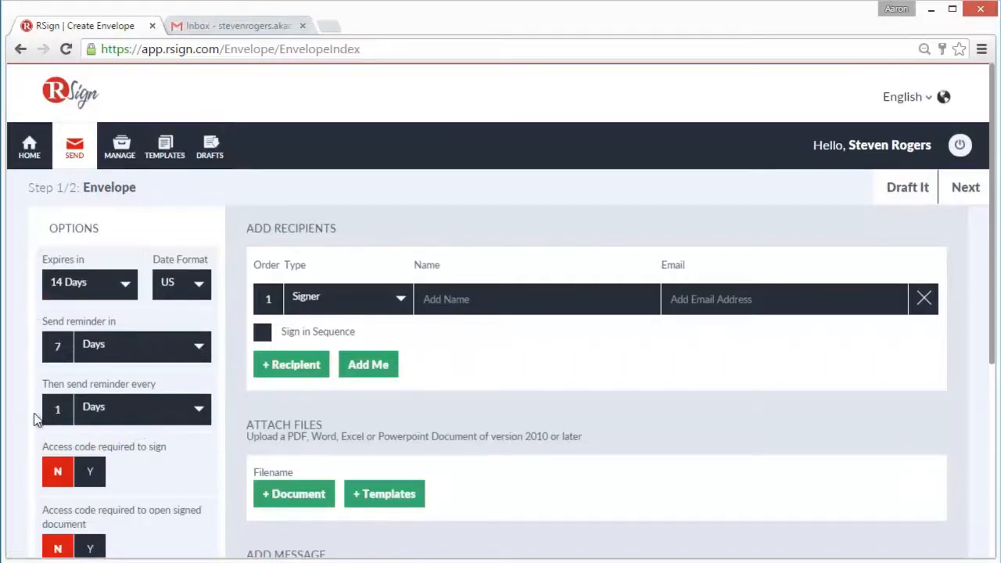
scroll(34, 420, down, 1)
scroll(33, 421, down, 1)
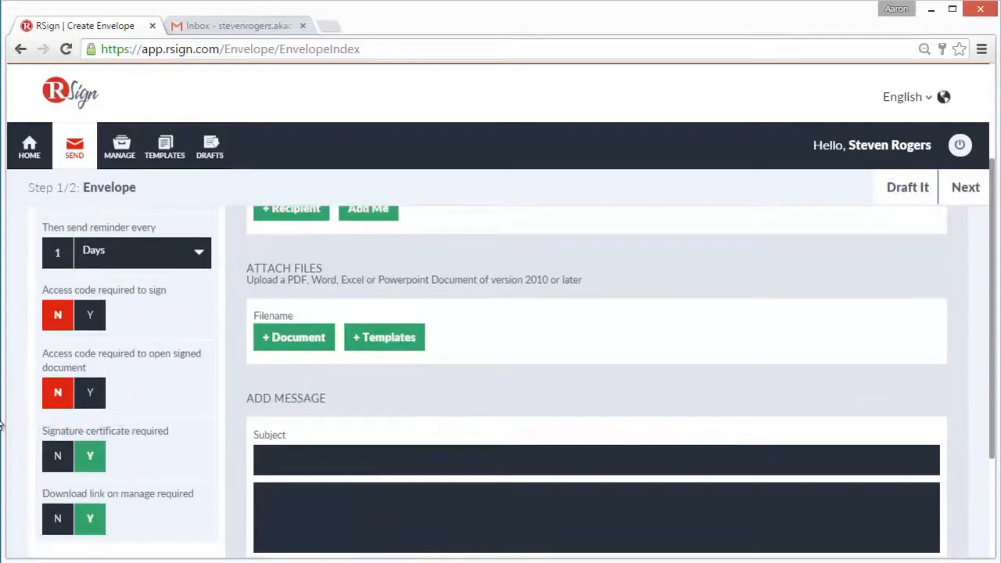
Enter the signer's full name and e-mail address, and add and remove one extra blank recipient row
scroll(404, 423, up, 2)
click(472, 299)
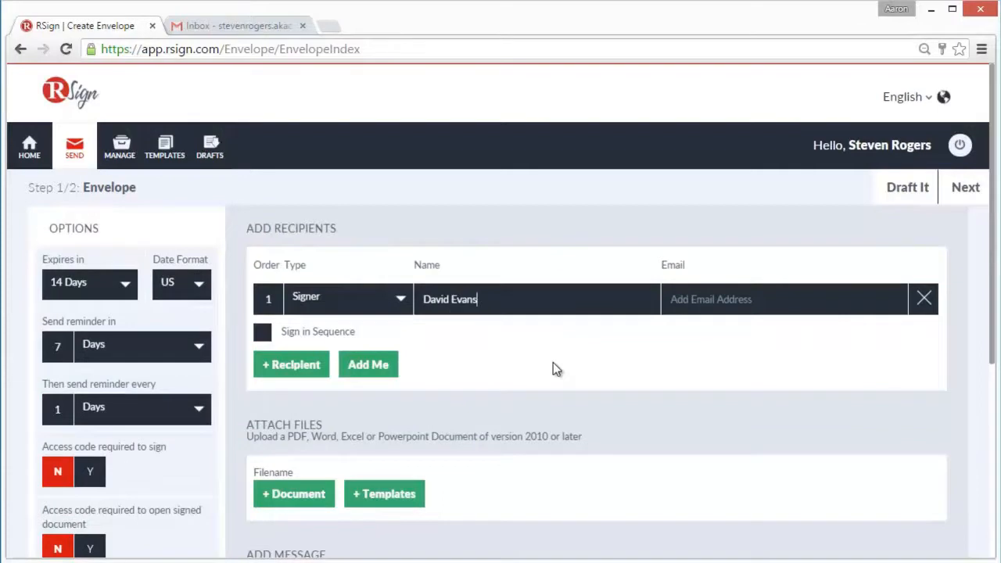
key(Tab)
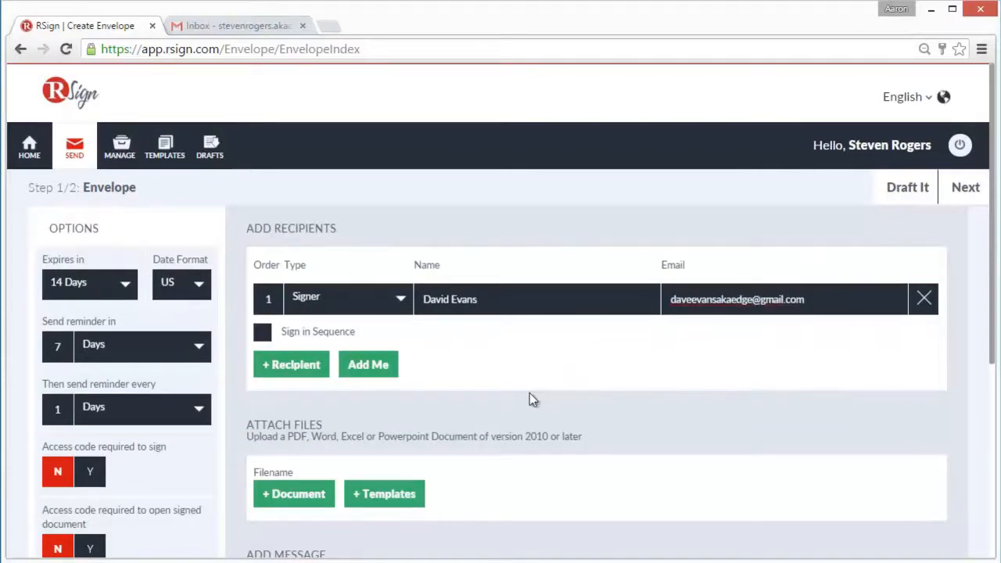
click(293, 368)
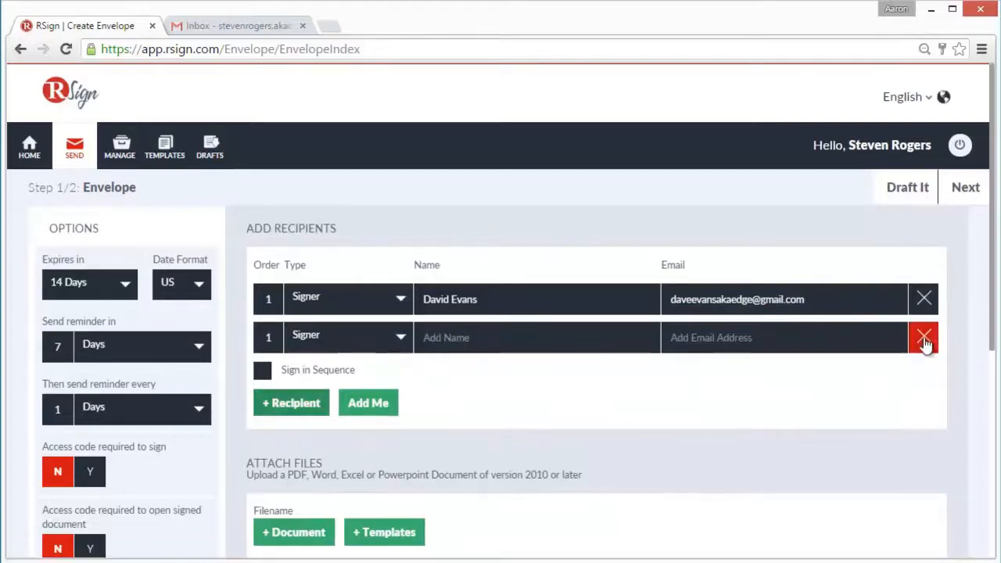
click(925, 338)
Try to apply the Non Disclosure template to the envelope
scroll(336, 402, down, 1)
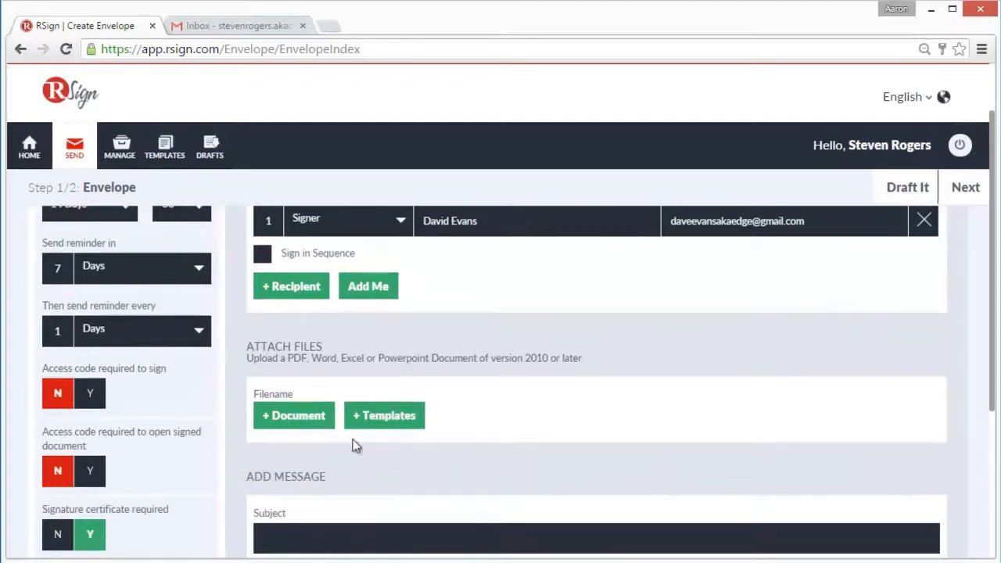
click(383, 423)
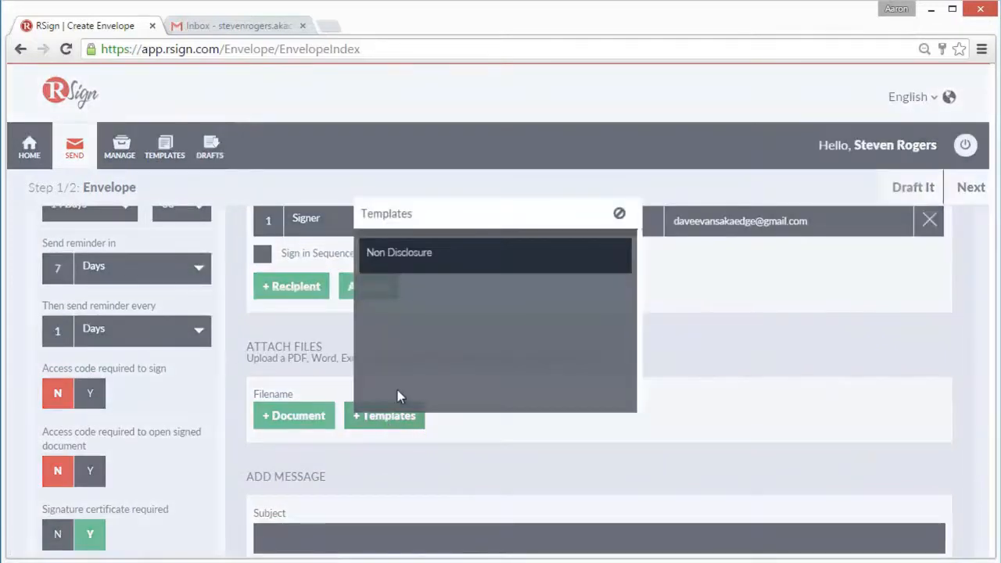
click(440, 261)
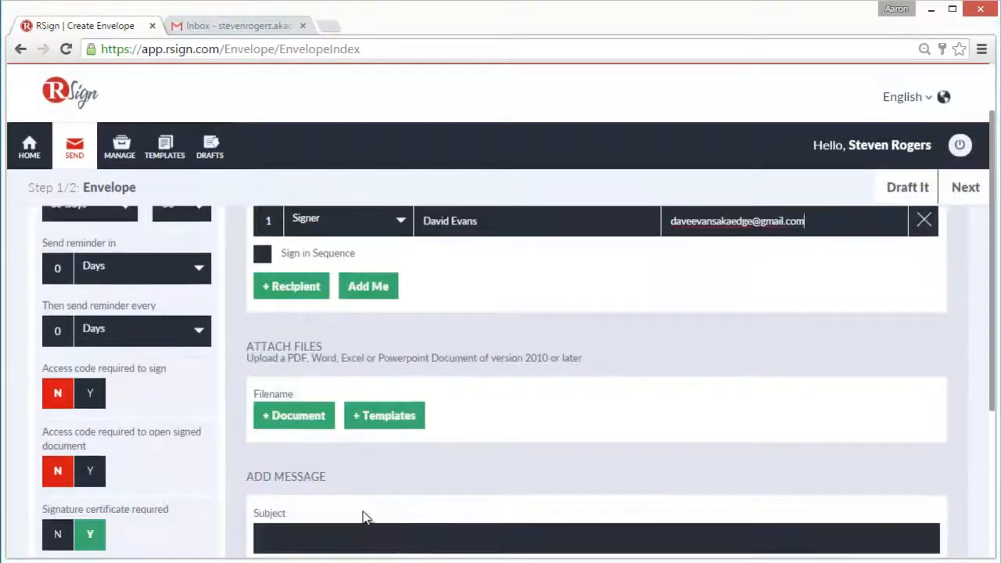
Attach the file NEA- NDA Agreement.pdf to the envelope from the local machine
click(301, 419)
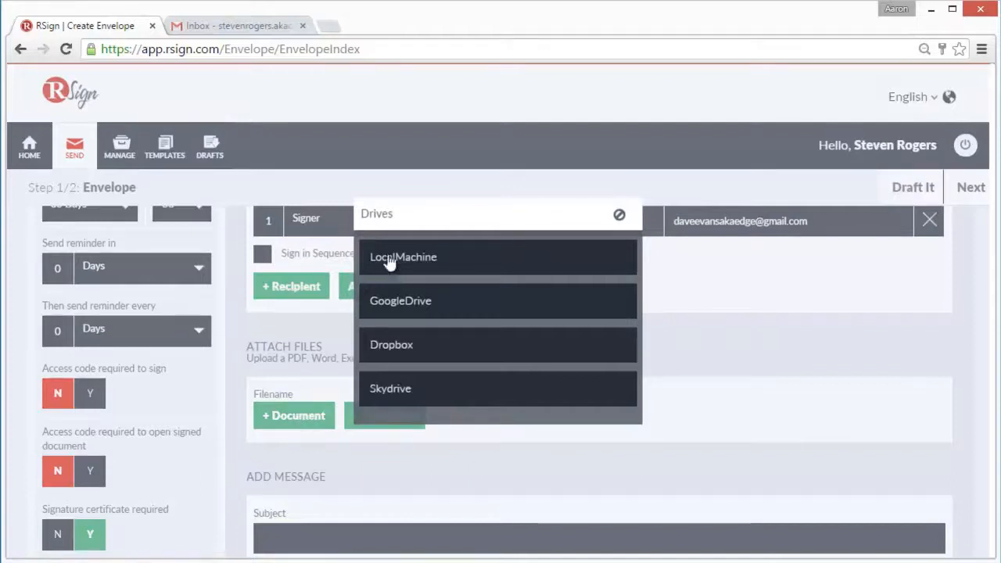
click(531, 258)
click(247, 180)
double_click(247, 177)
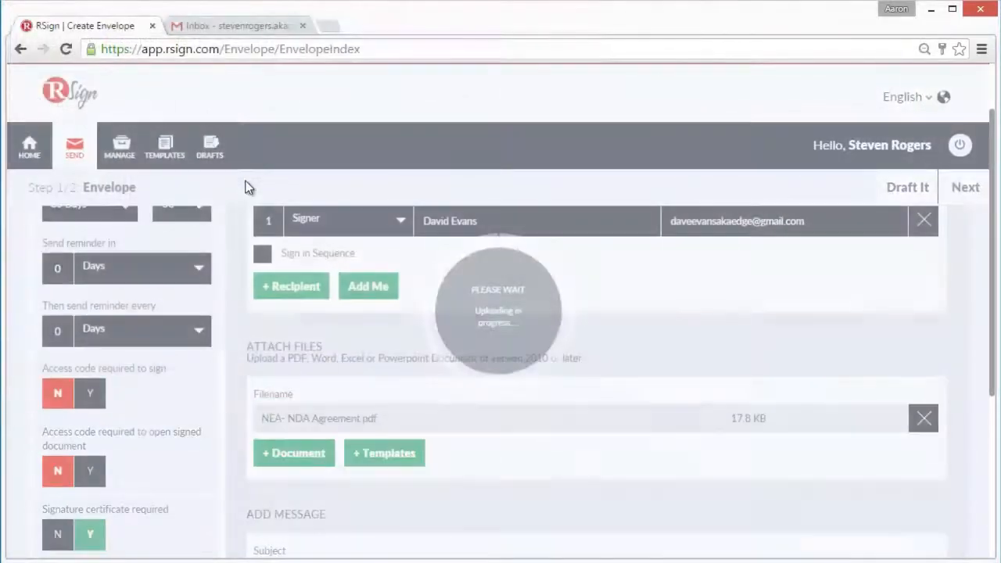
Add the subject "For immediate signature" and a message asking to sign the attached agreement before the negotiation starts, and continue to document preparation
scroll(312, 423, down, 2)
click(312, 422)
text(For immediate signature)
key(Tab)
text(Dear David,  Per our discussion, please sign the attached agreement before we get started with your negotiation. Best,)
key(Return)
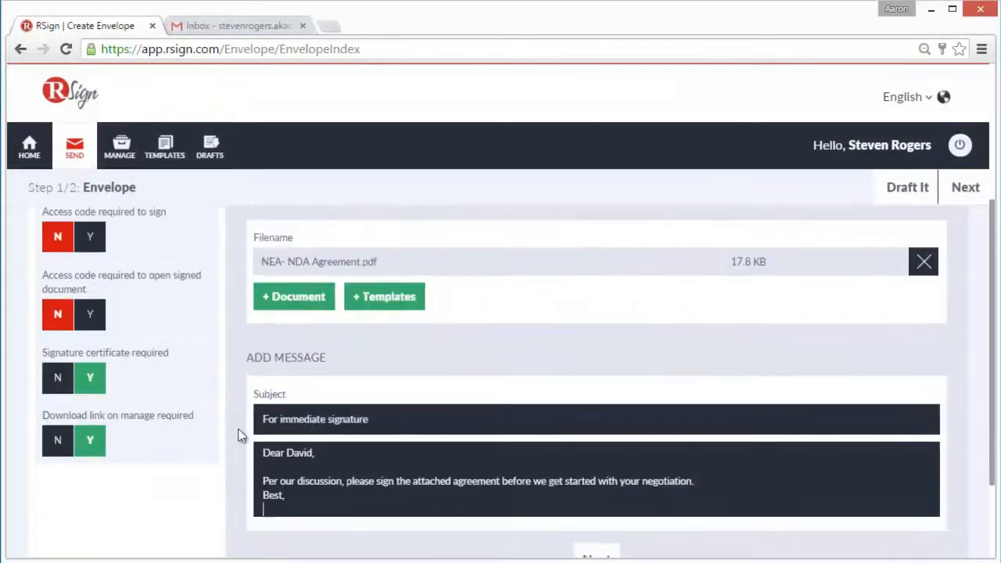
text(Steve Rogers)
scroll(486, 418, down, 1)
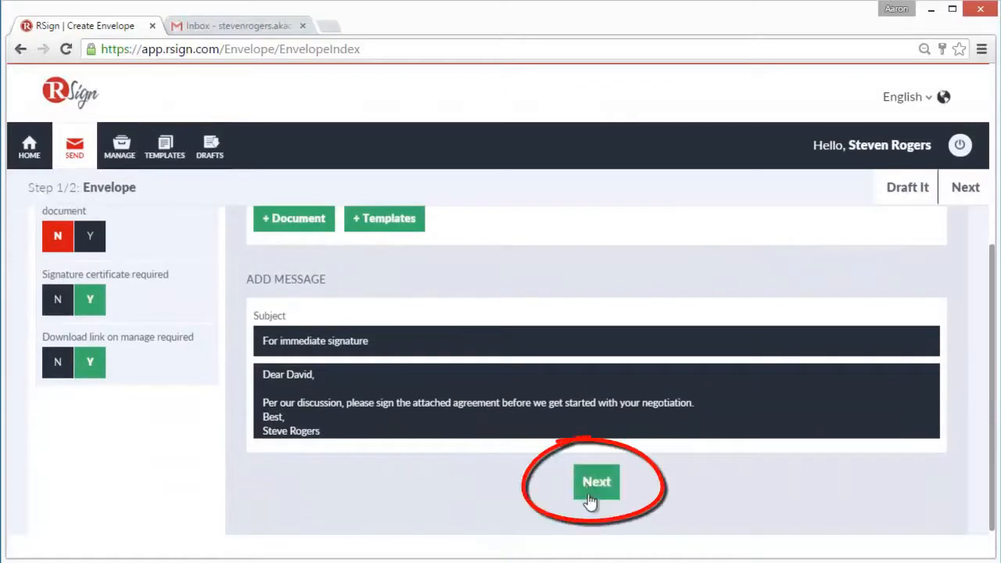
click(594, 493)
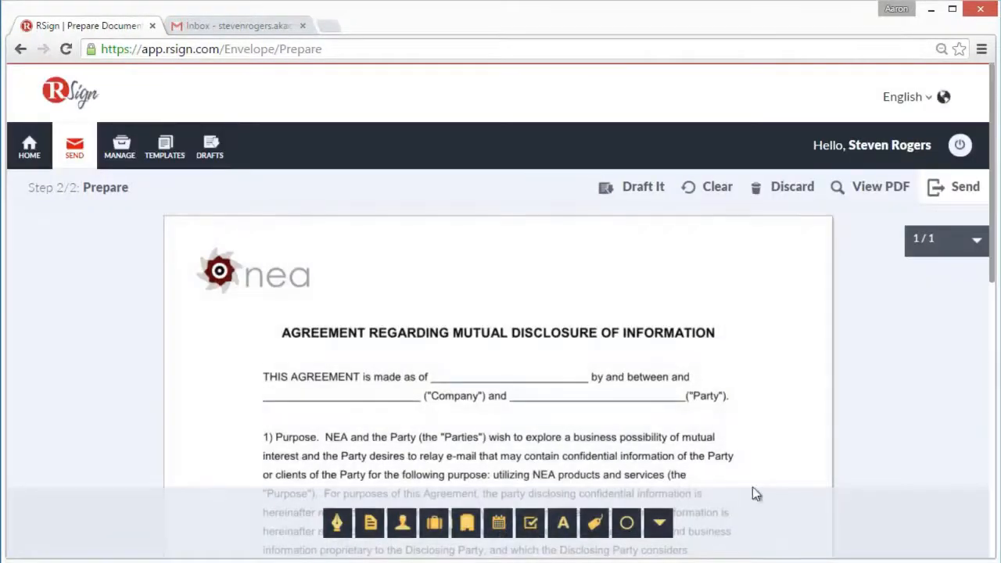
Place a date field on the "made as of" line and a company field on the "Company" blank for the signer
mouse_move(996, 212)
mouse_down()
mouse_move(994, 402)
mouse_move(996, 221)
mouse_up()
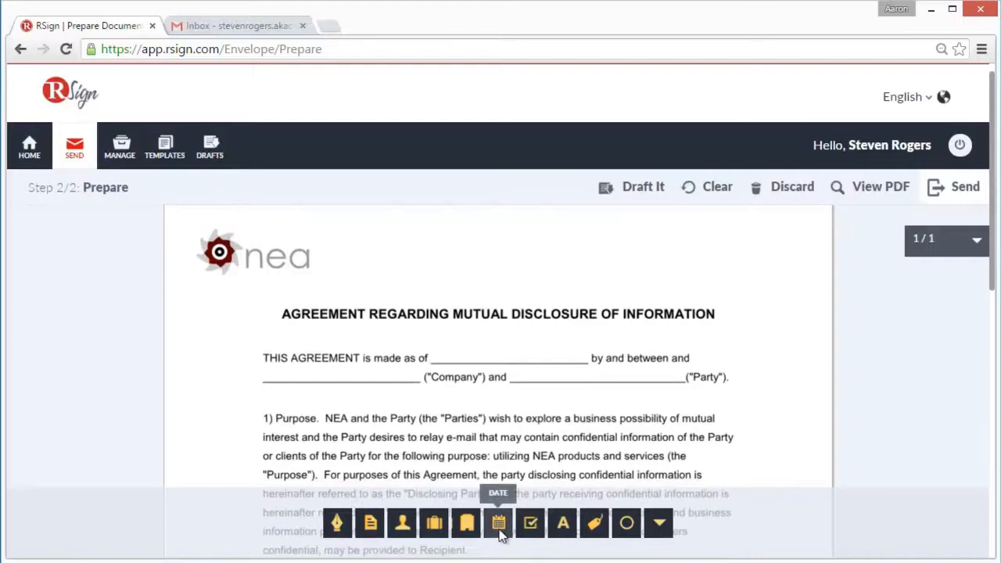
drag(502, 529, 488, 365)
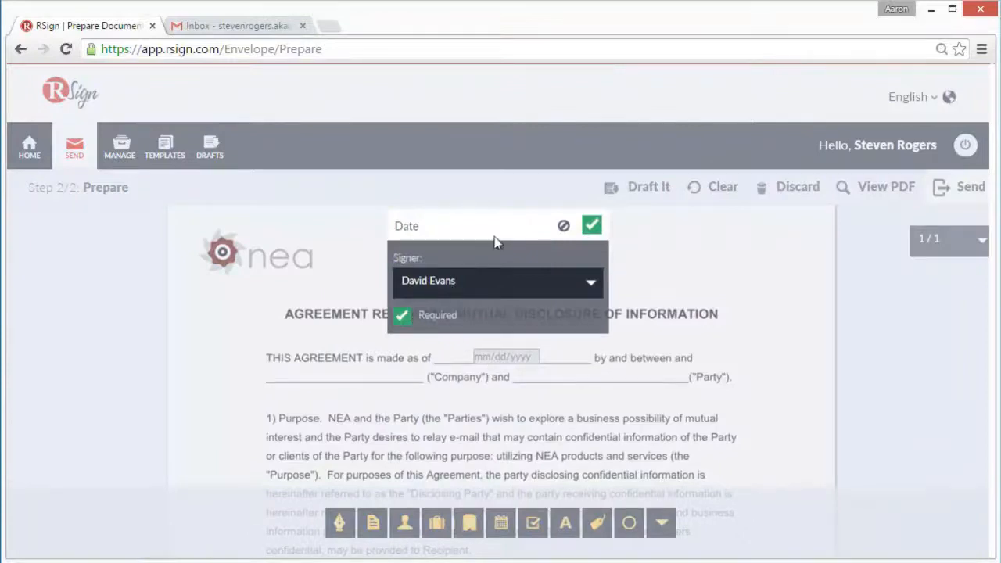
click(592, 226)
drag(468, 523, 316, 390)
click(617, 188)
Place a required signature field for the signer on the "Party" blank of the opening paragraph
mouse_move(337, 523)
mouse_down()
mouse_move(475, 464)
mouse_move(539, 388)
mouse_up()
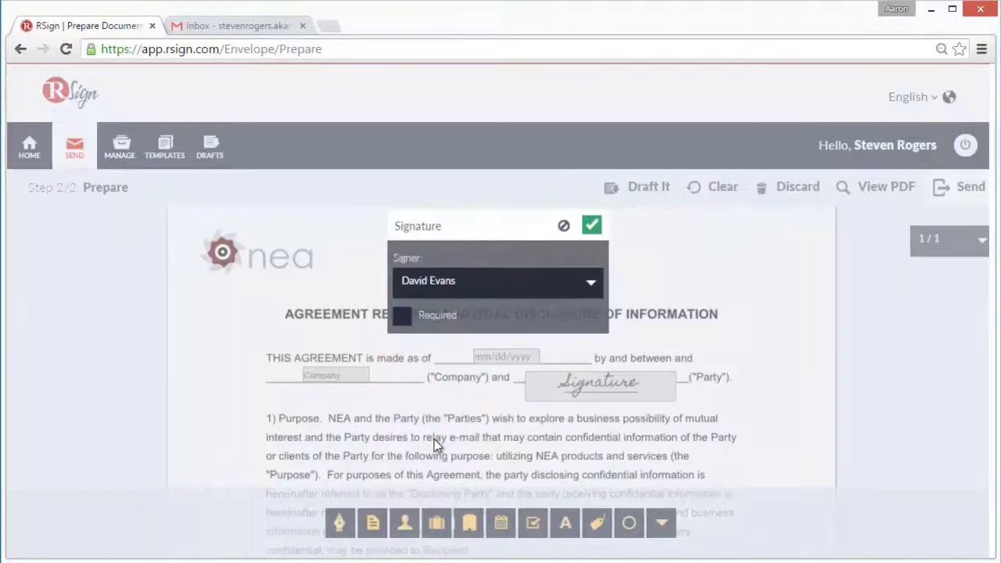
click(402, 317)
click(592, 225)
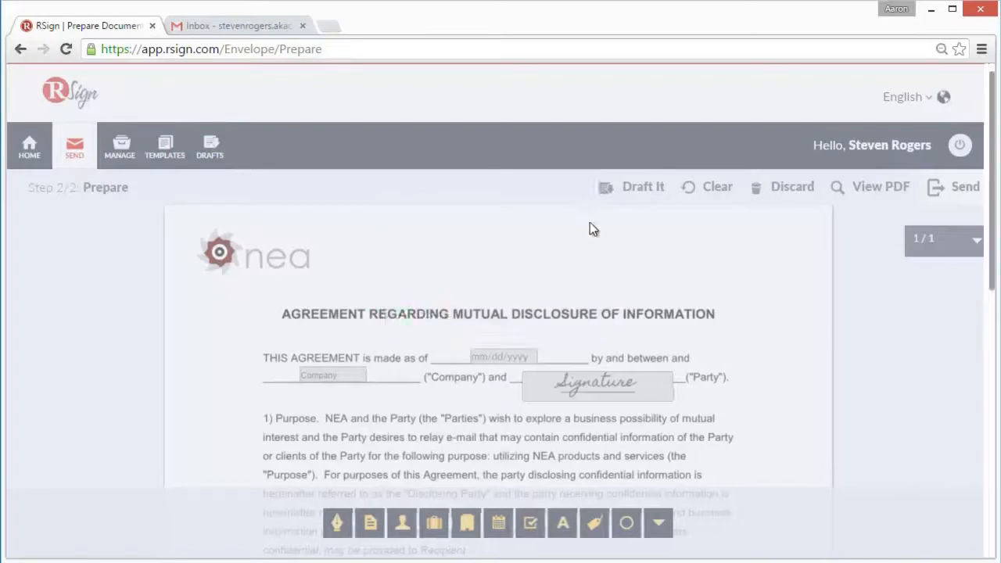
Place a signature field and a date field on the first Name and Date lines below the terms, and send the envelope
scroll(789, 348, down, 10)
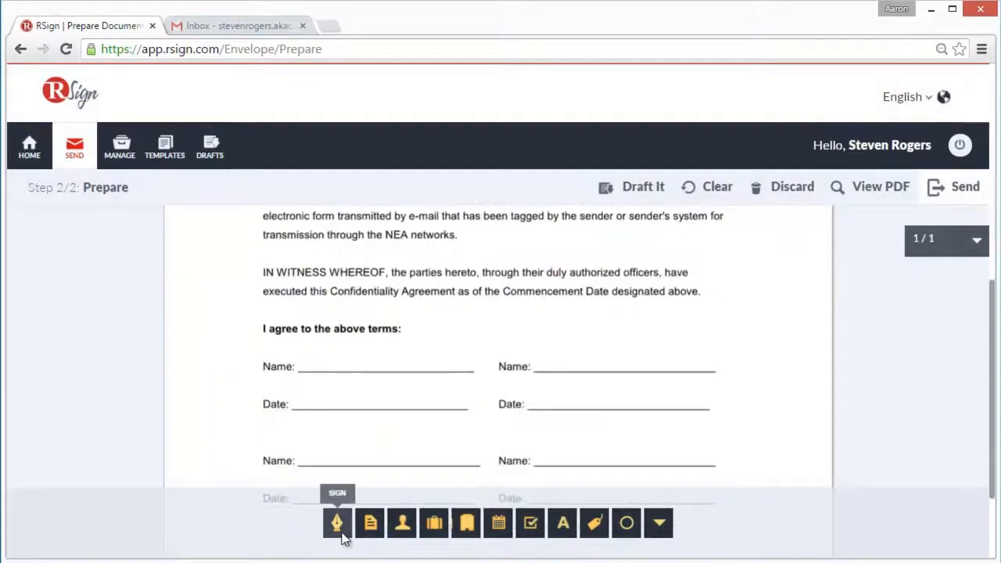
mouse_move(337, 522)
mouse_down()
mouse_move(320, 364)
mouse_move(318, 373)
mouse_up()
click(591, 226)
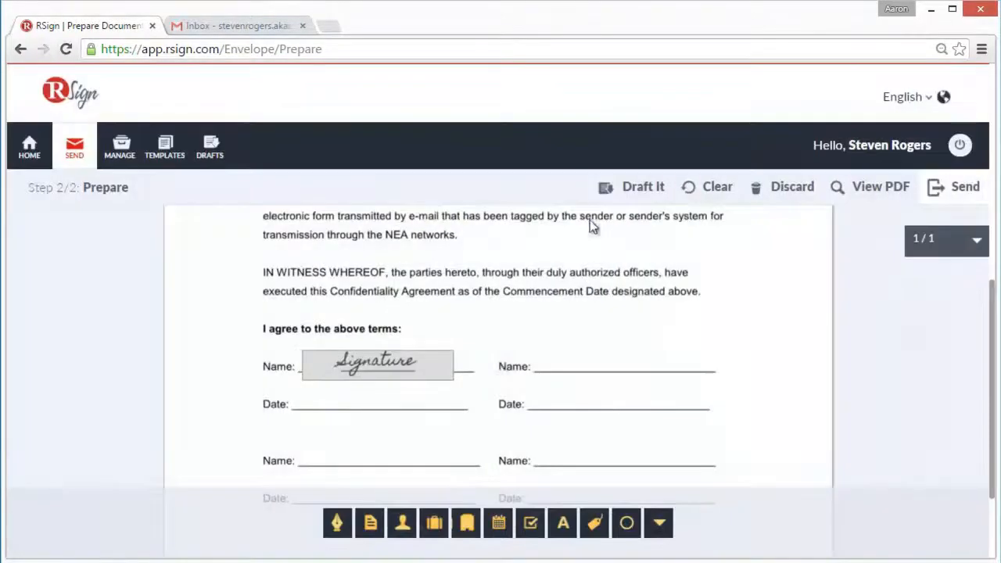
drag(498, 522, 353, 408)
click(592, 226)
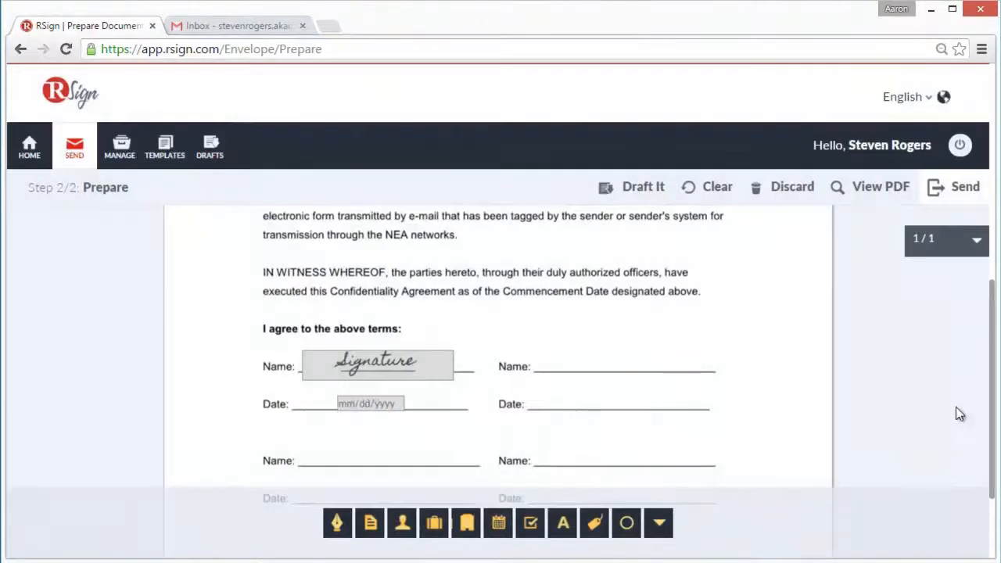
click(966, 195)
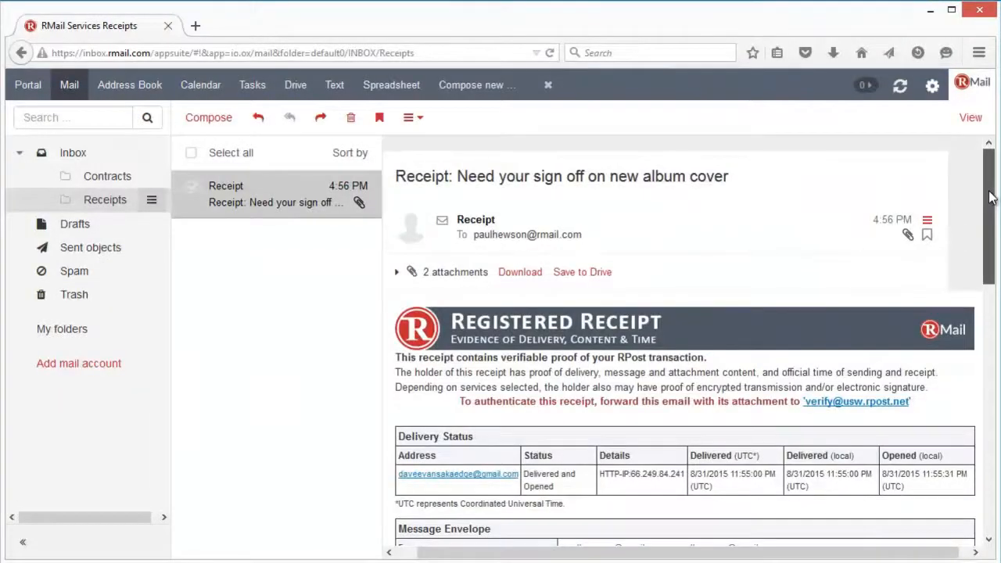
drag(990, 197, 985, 409)
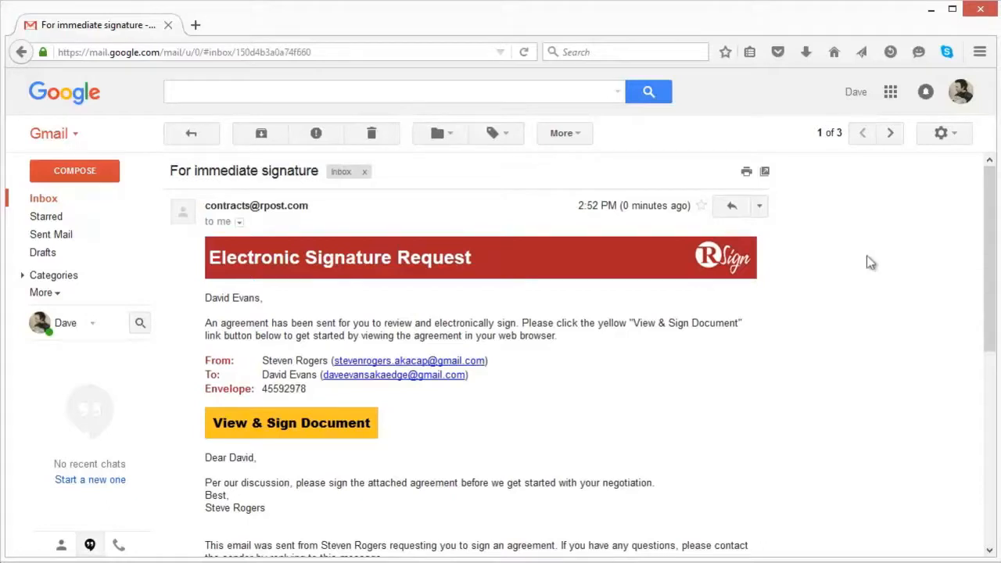
Open the agreement for signing from the electronic signature request e-mail and set its opening date to 11/04/2015
scroll(871, 262, down, 1)
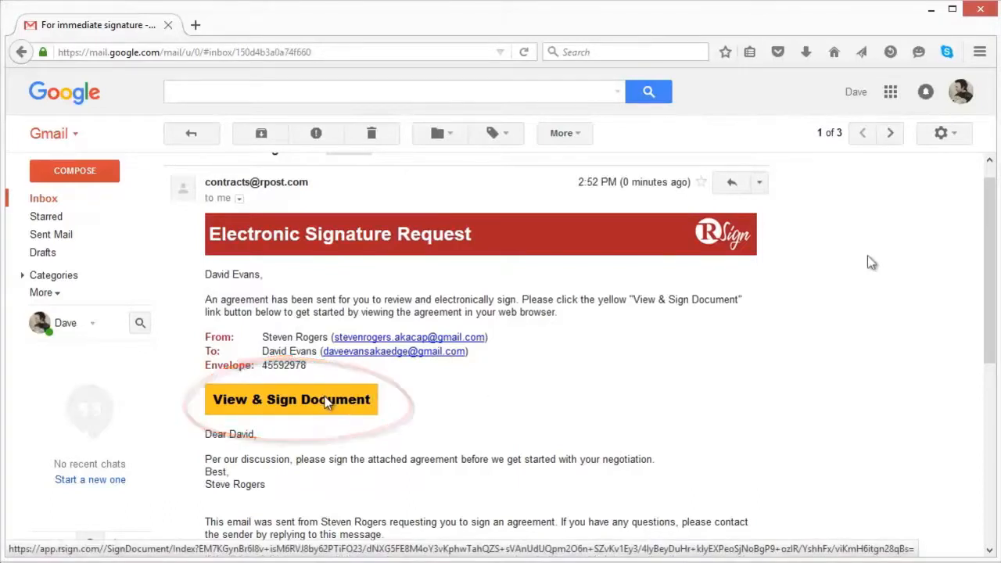
click(327, 401)
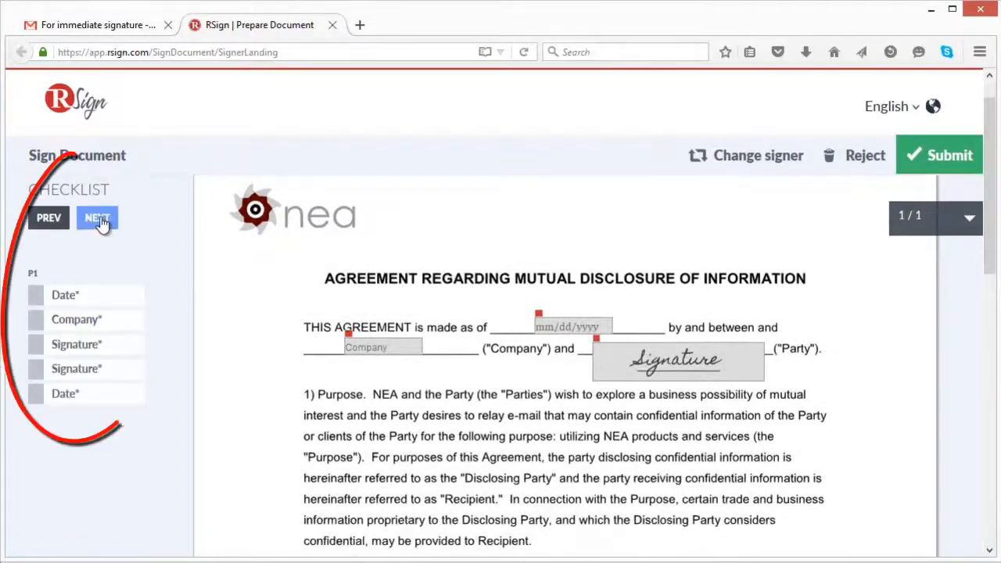
click(101, 224)
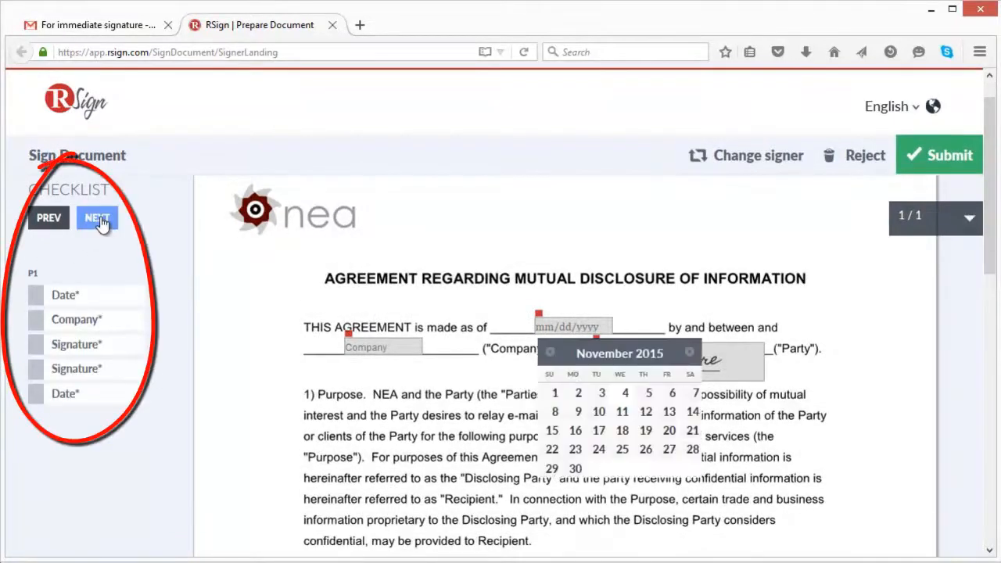
click(625, 394)
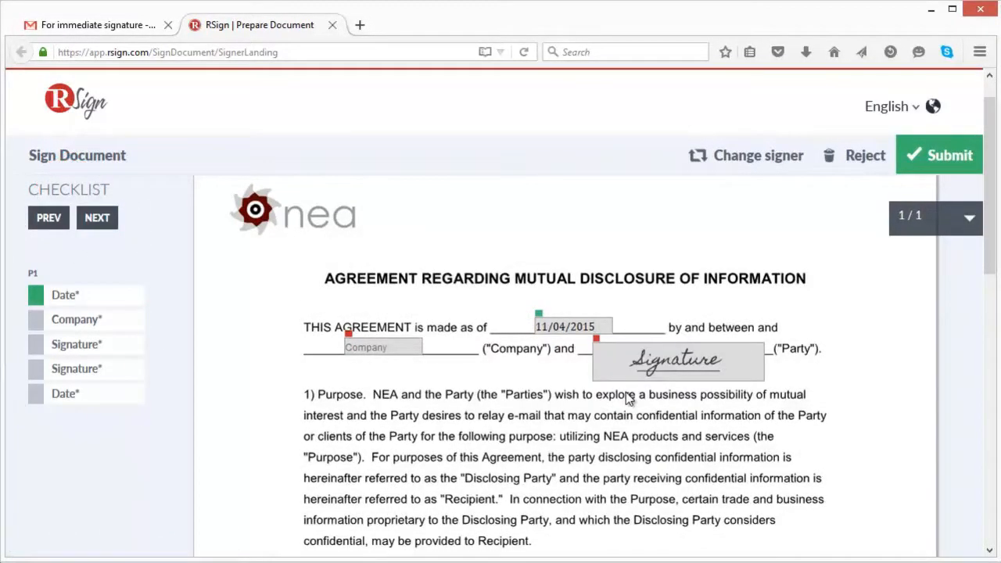
Fill in the agreement's company field with "Acme Inc."
click(97, 222)
text(A)
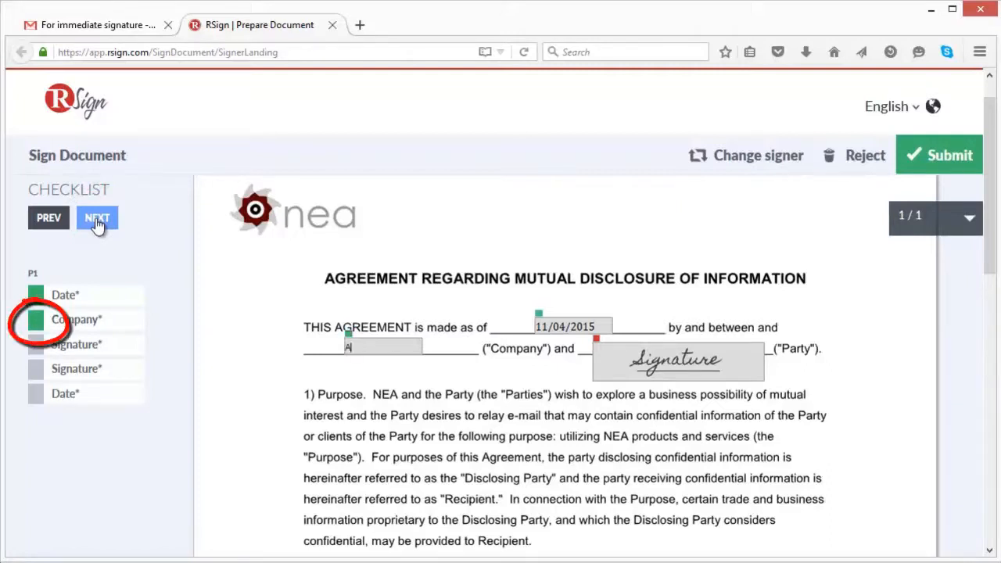
text(d)
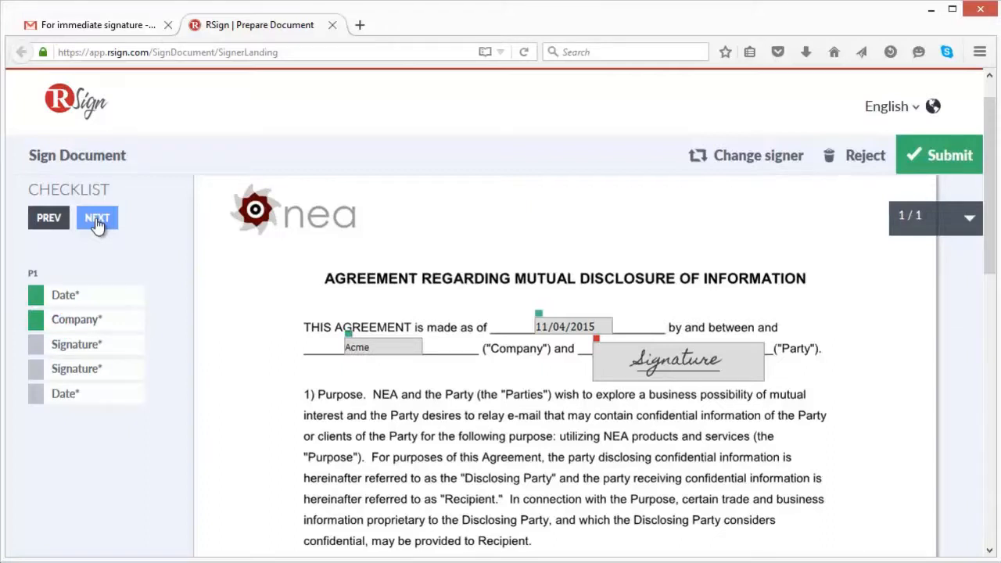
Sign the "Party" signature field with the signer's typed full name in the first signature style
click(99, 219)
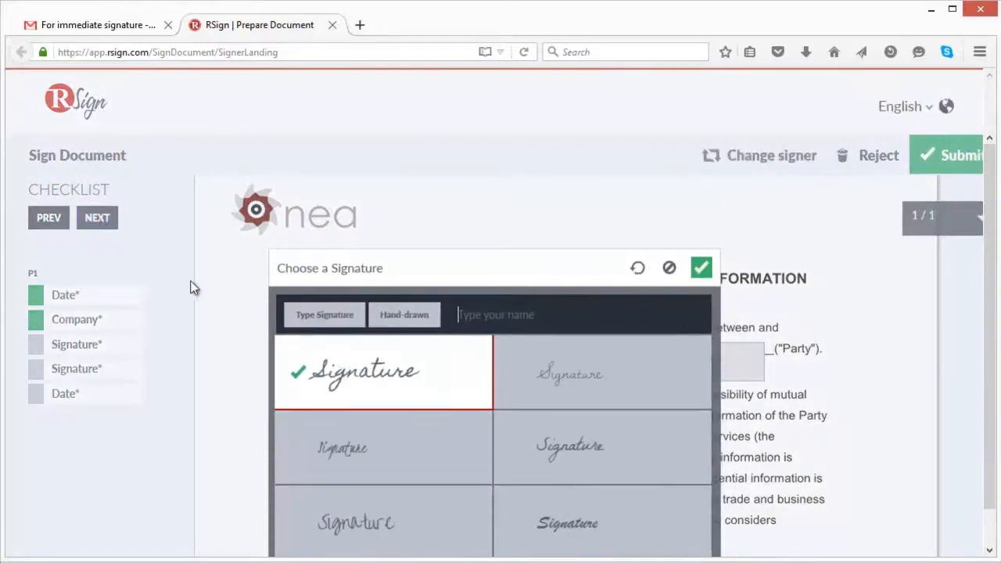
click(661, 467)
click(618, 316)
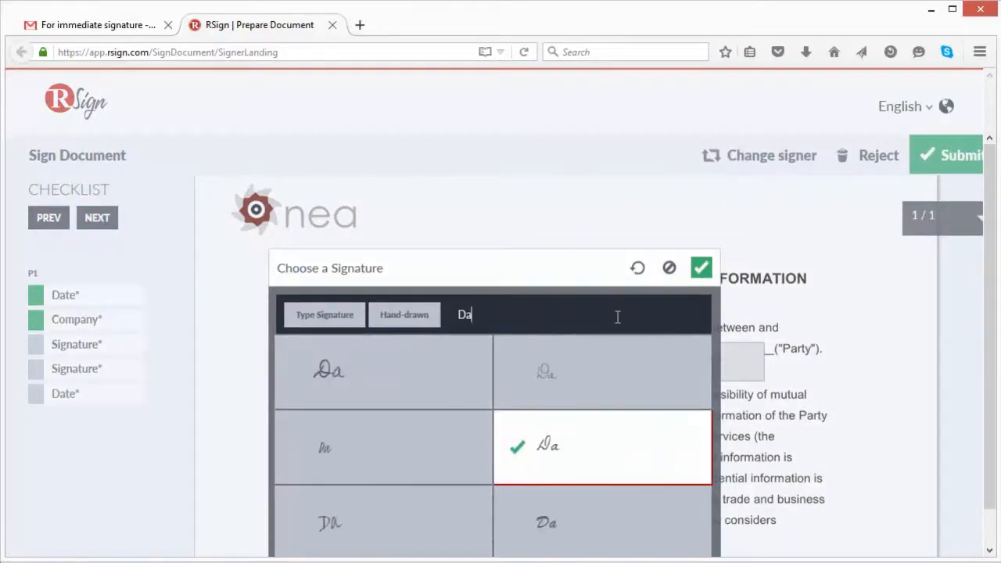
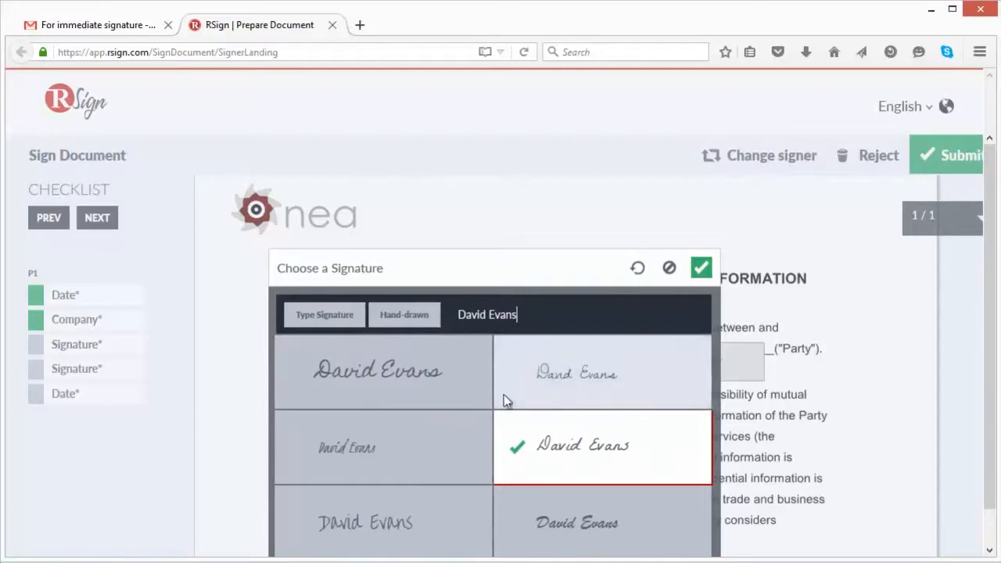
click(472, 403)
click(701, 268)
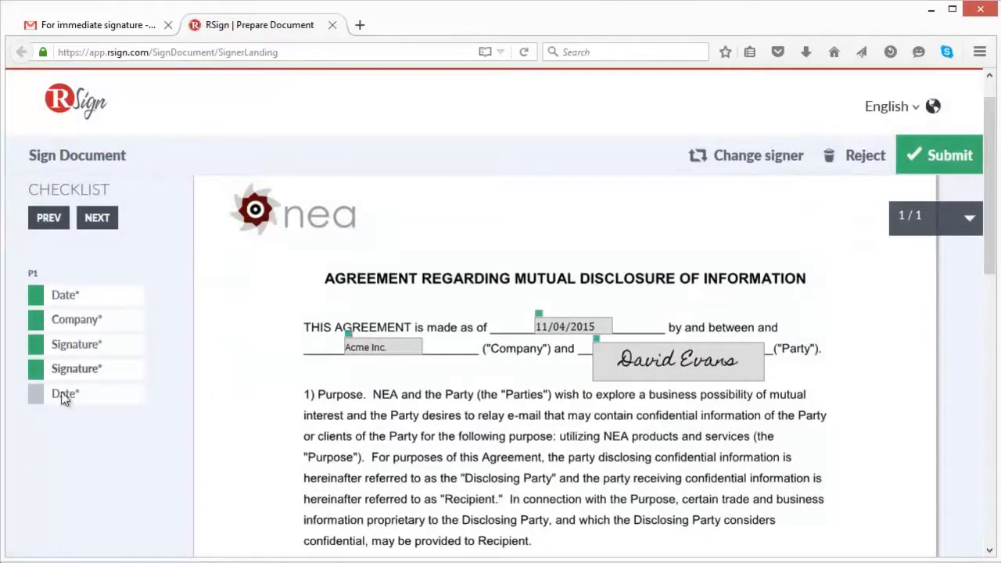
Fill in the date field below the terms with 11/04/2015 and submit the signed agreement
click(41, 396)
click(477, 460)
scroll(477, 467, down, 3)
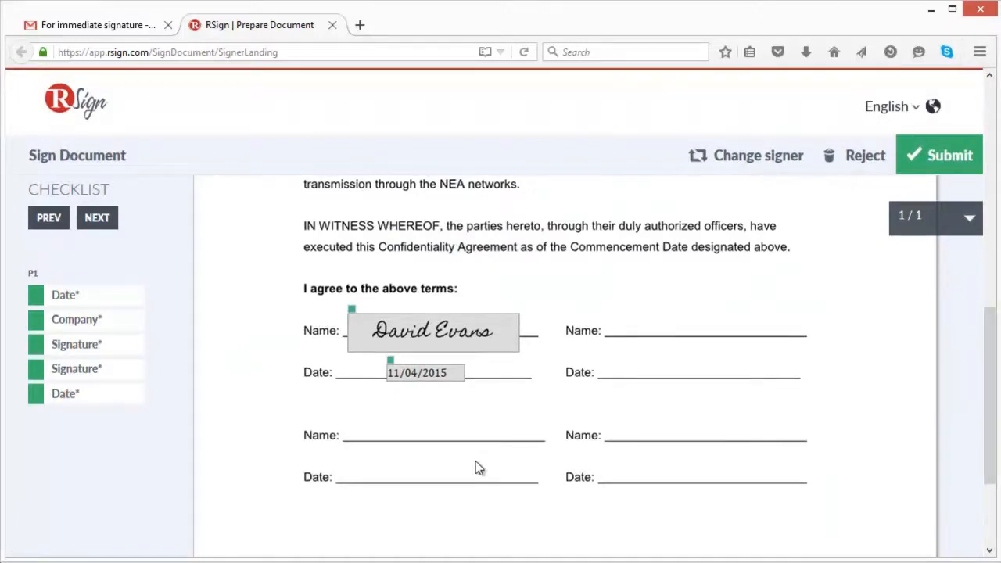
click(945, 159)
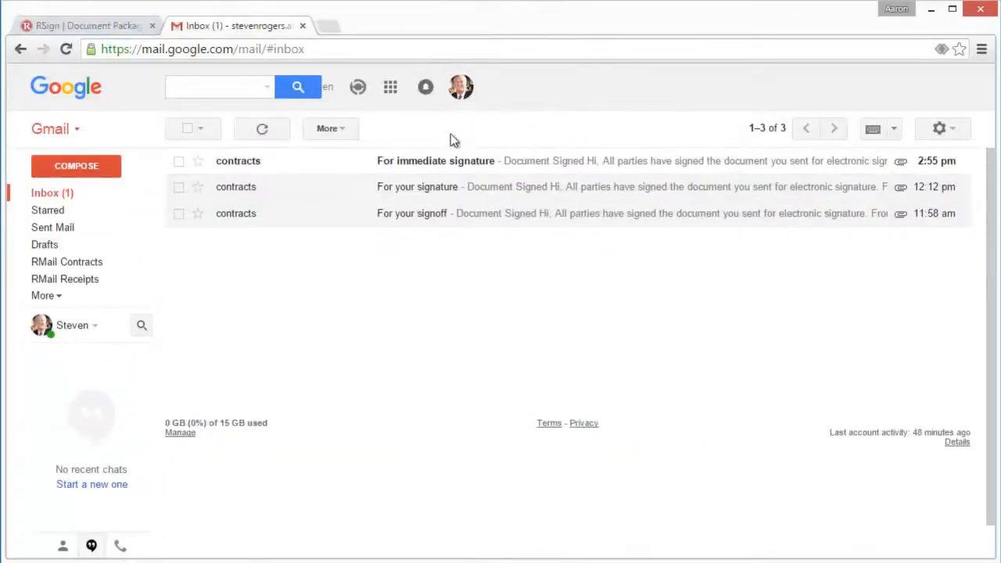
In the sender's Gmail inbox, open the "For immediate signature" completion e-mail and download and look through the signed NDA PDF
click(430, 169)
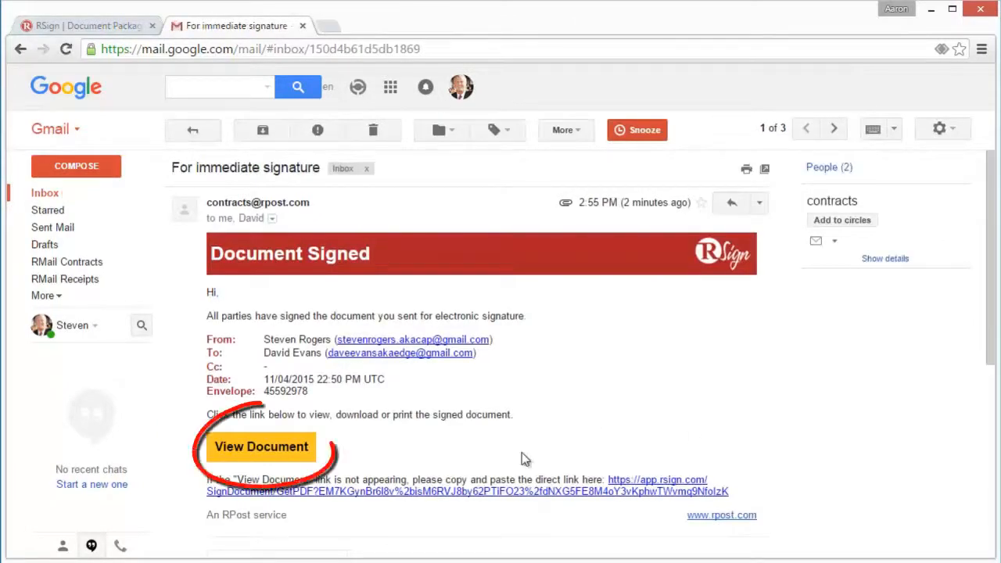
click(303, 452)
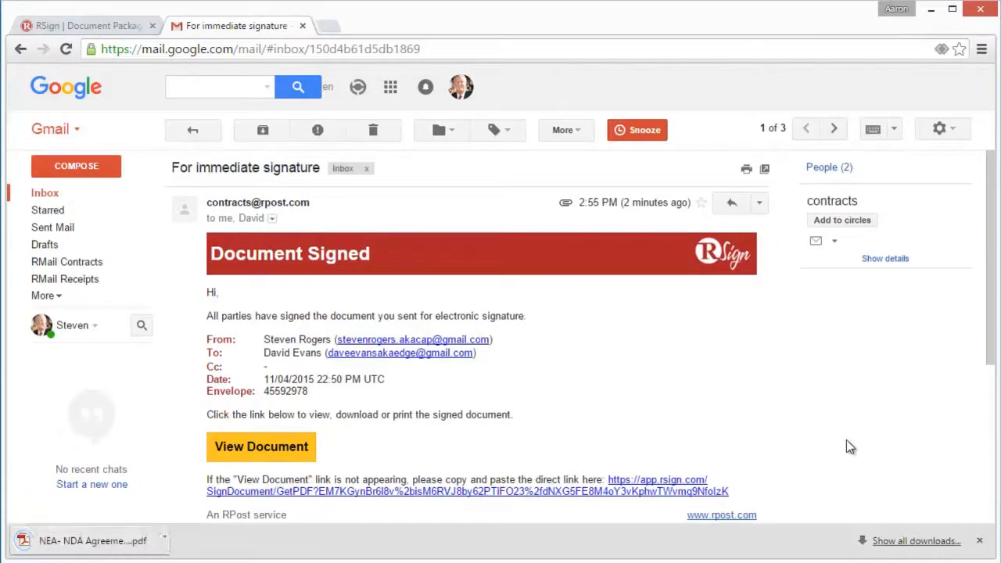
click(117, 540)
mouse_move(990, 137)
mouse_down()
mouse_move(984, 375)
mouse_move(986, 357)
mouse_up()
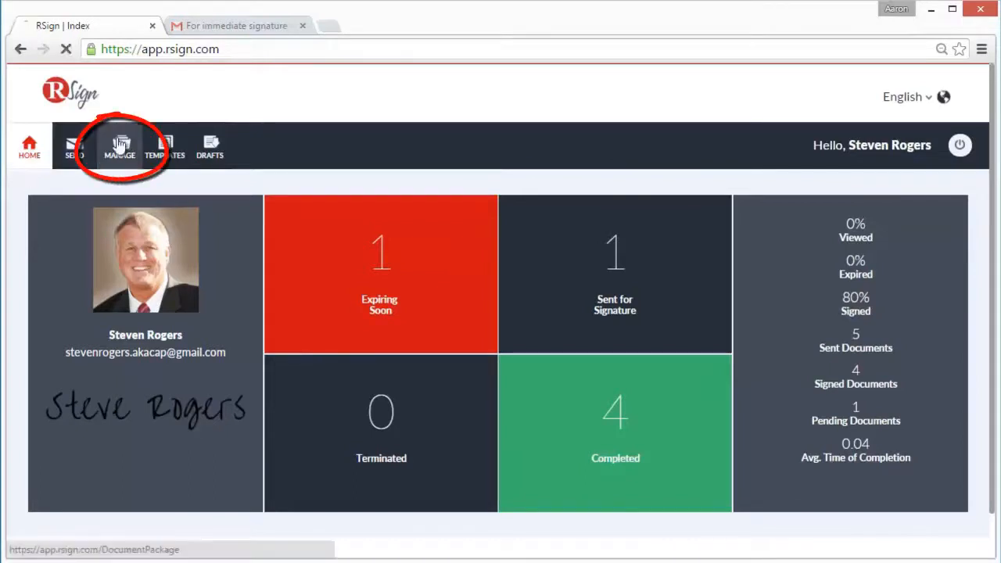
Review the details and document history of the "Per our discussion, please sign" envelope in RSign, and return to the home page
click(119, 145)
click(44, 271)
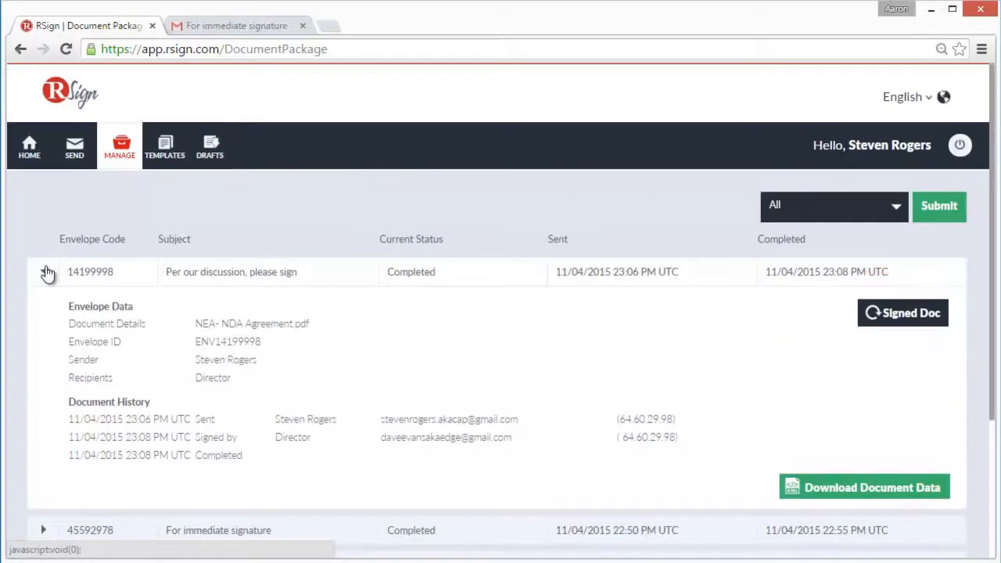
click(29, 148)
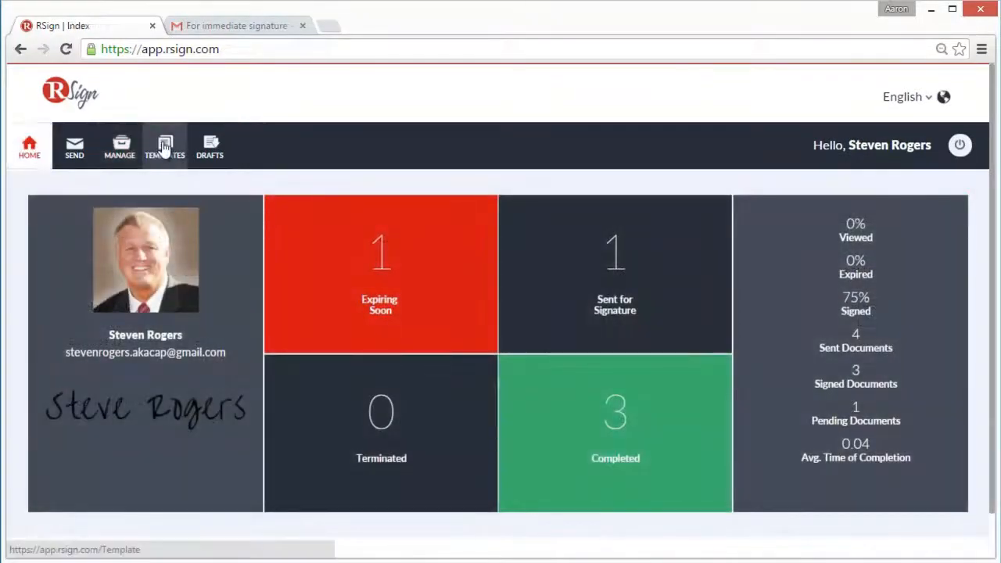
Look at the details of the existing "Non Disclosure" template in the template list
click(164, 147)
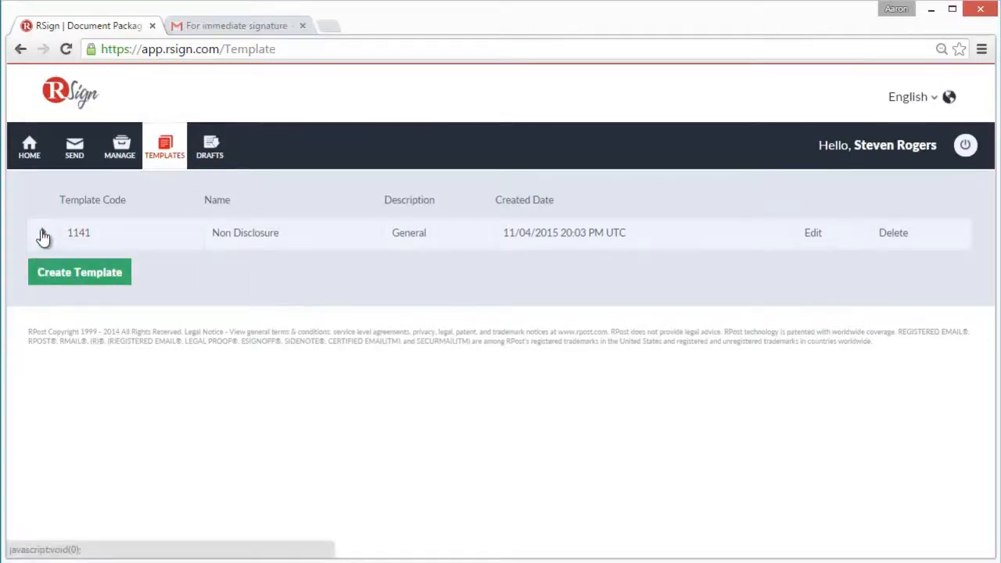
click(43, 235)
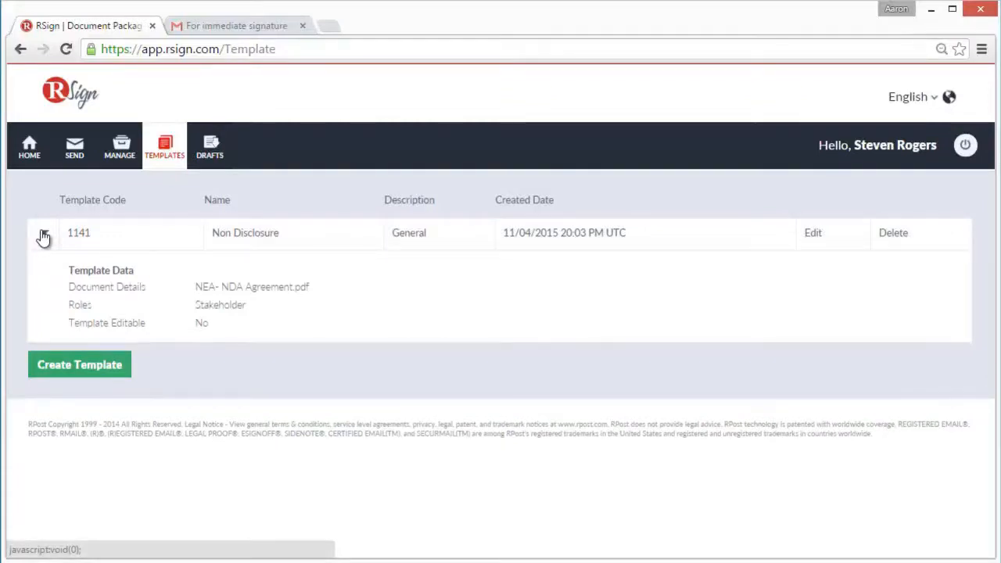
click(43, 234)
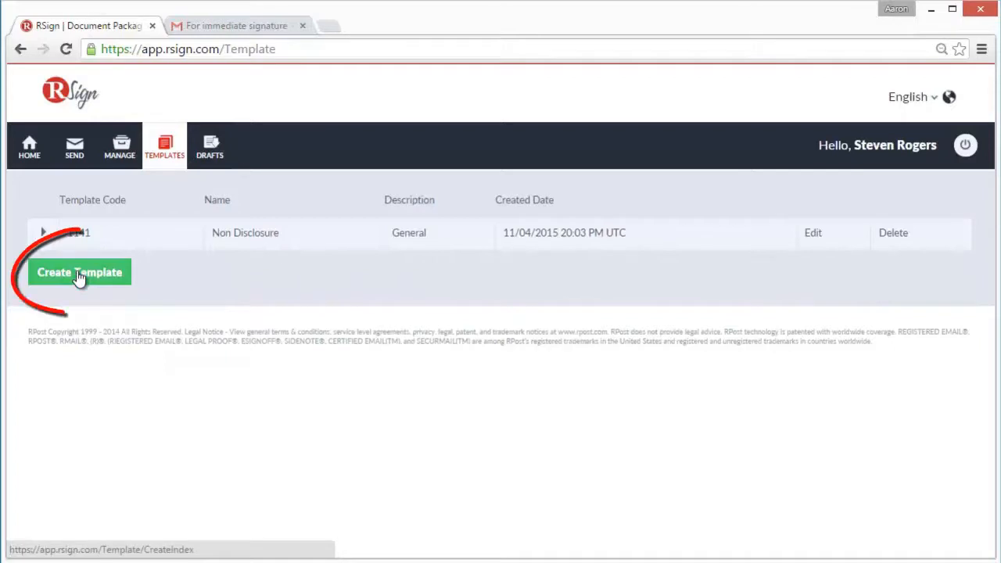
Create a new template named "NDA-Non Disclosure" with the description "General NDA"
click(79, 276)
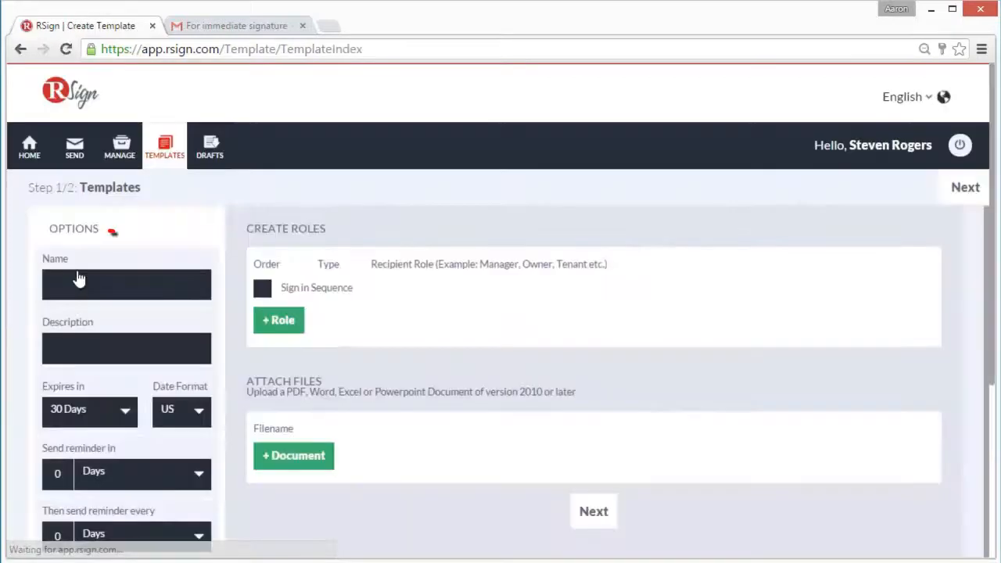
click(81, 283)
text(NDA-Non Disclosure)
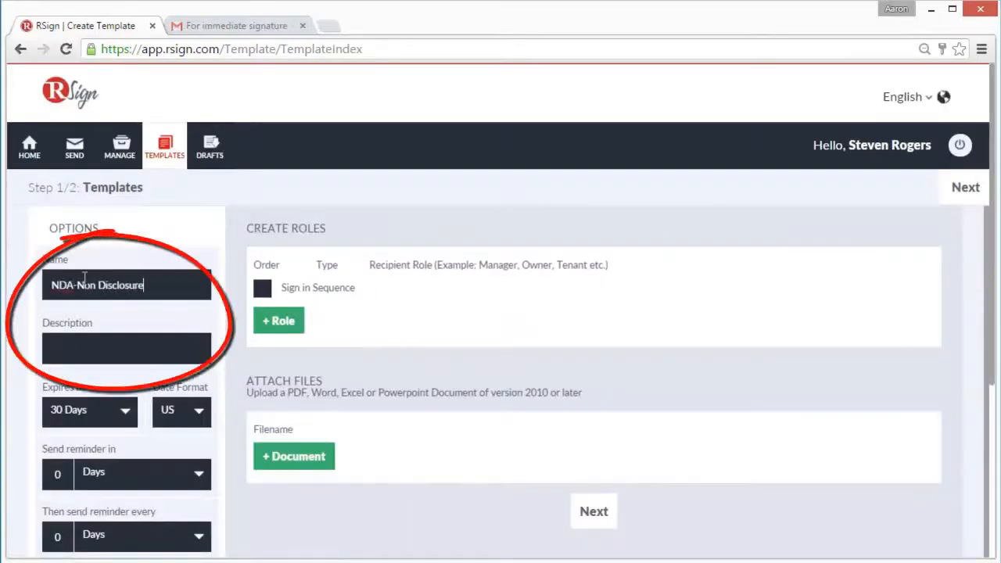
click(99, 348)
text(General NDA)
Set the template to expire in 7 days, with a first reminder in 2 days and repeat reminders every 1 day
click(127, 414)
click(82, 473)
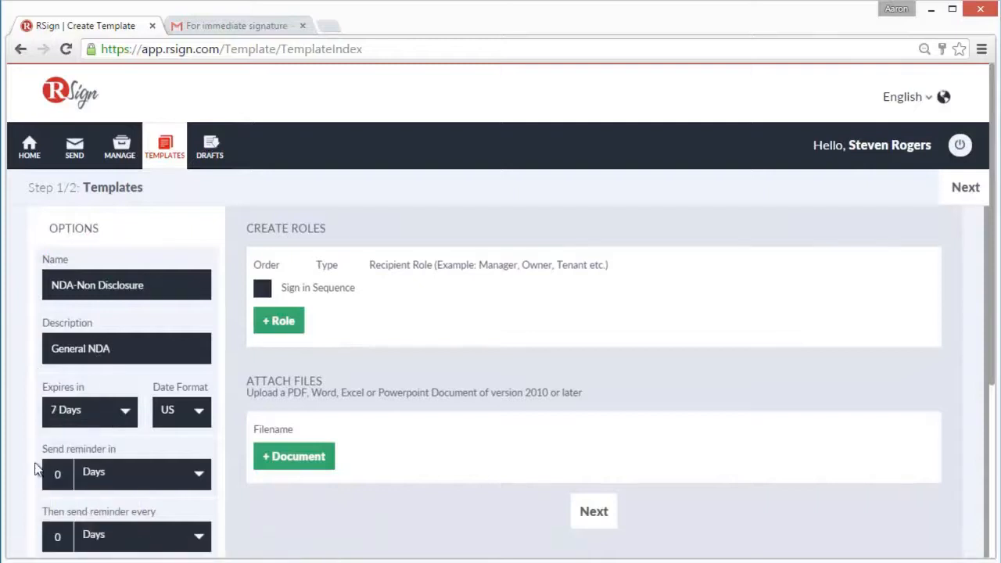
scroll(36, 469, down, 1)
drag(62, 397, 35, 403)
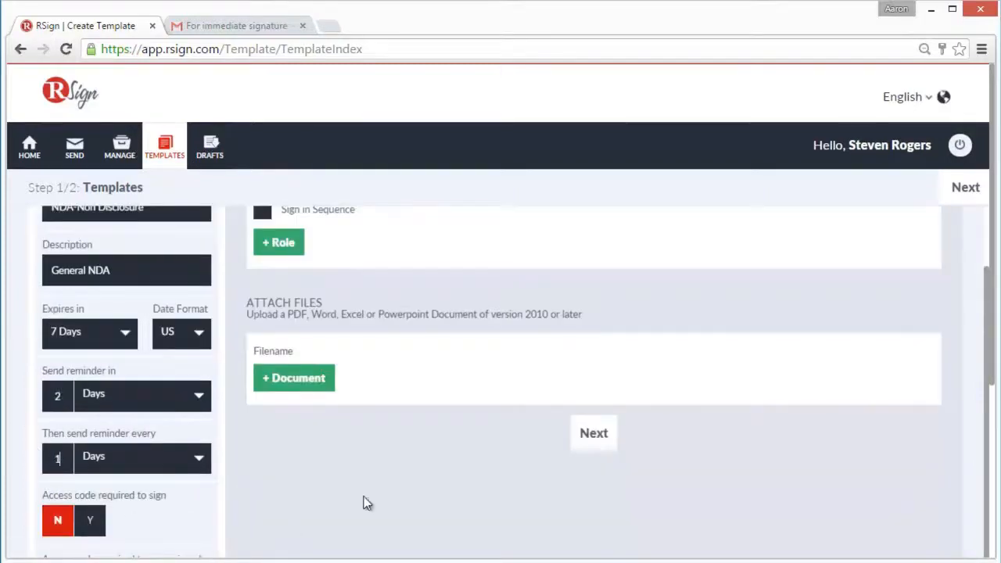
Add a Signer role named "Director" to the template
scroll(365, 500, up, 1)
click(286, 320)
click(523, 300)
text(Director)
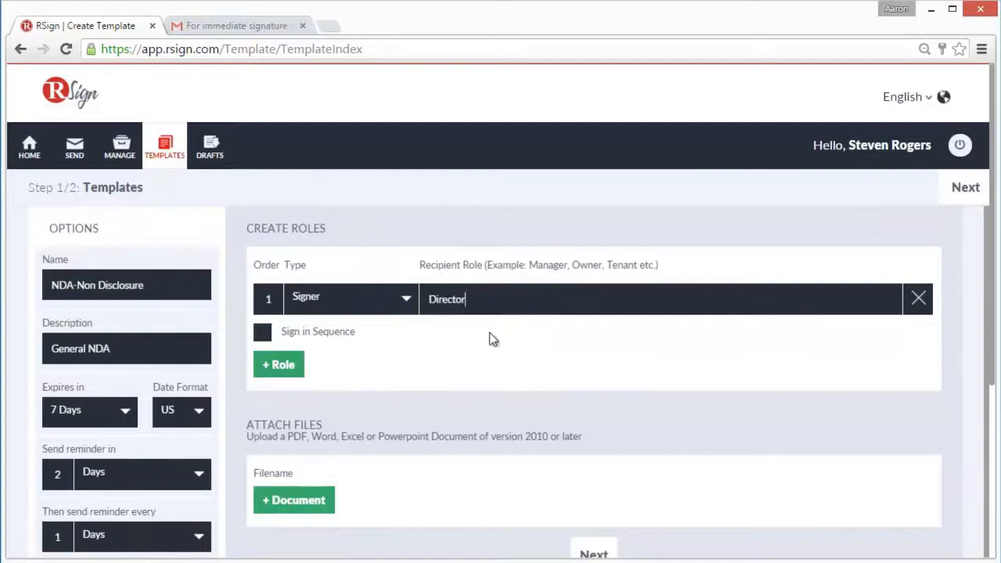
Attach "NEA- NDA Agreement.pdf" from the local machine and continue to preparing the template's fields
scroll(413, 436, down, 1)
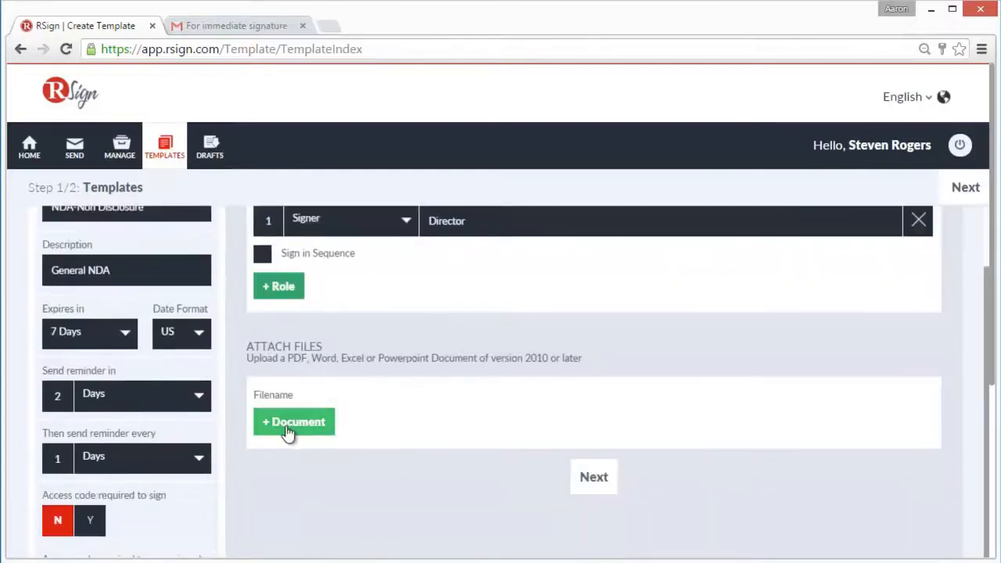
click(286, 430)
click(427, 259)
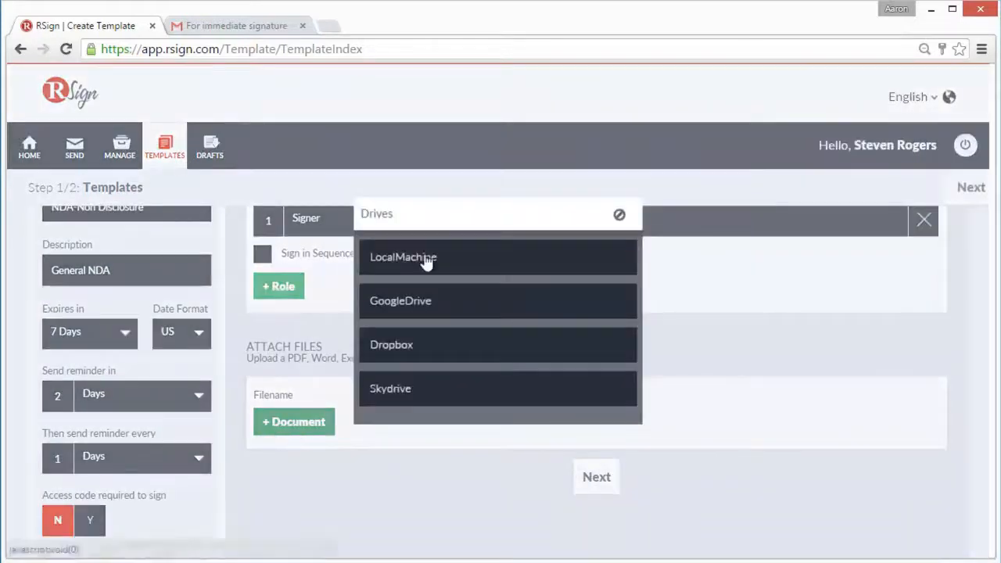
double_click(214, 179)
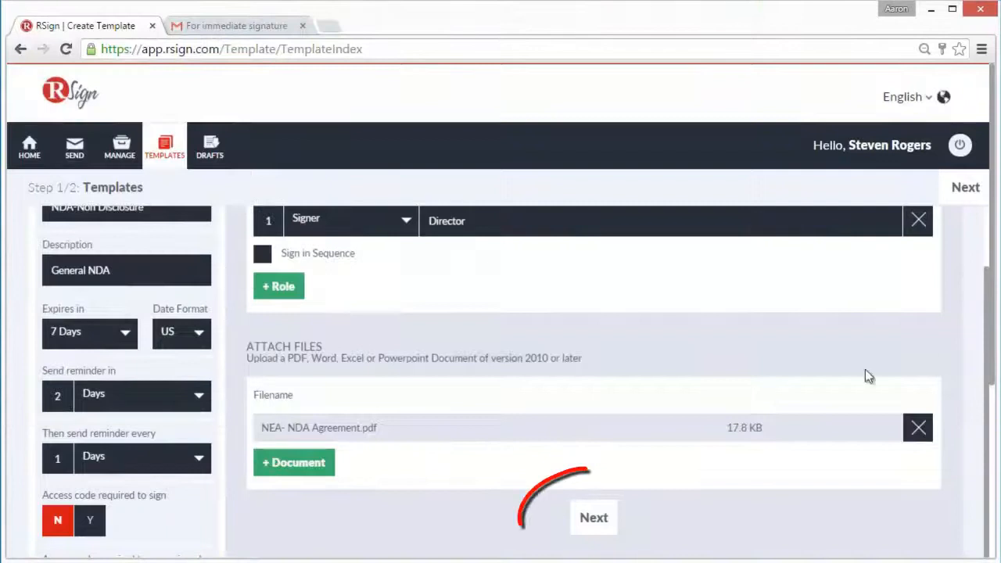
click(588, 524)
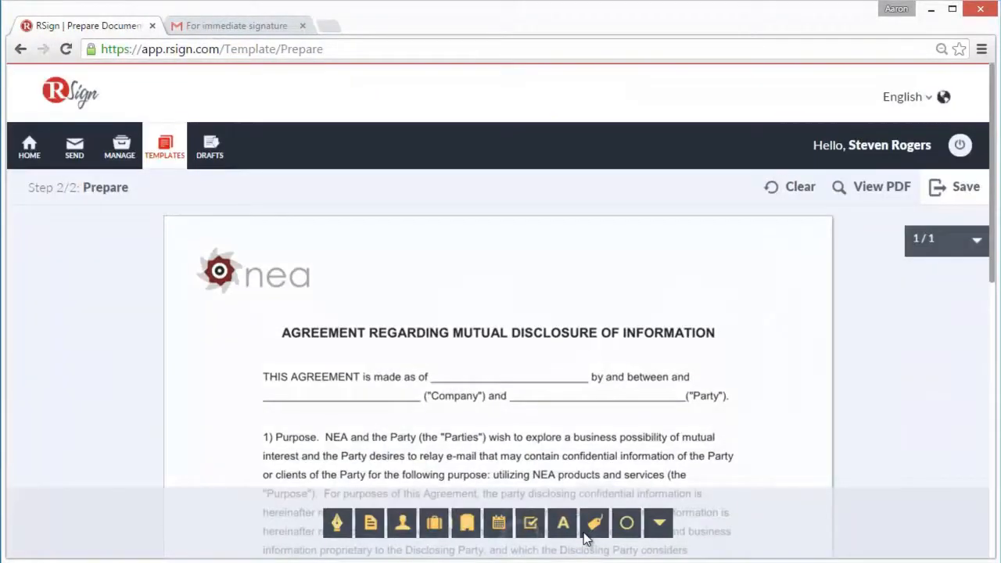
Place required Director date and company fields on the agreement's opening date and "Company" blanks, enlarging the company field's text
drag(498, 523, 513, 371)
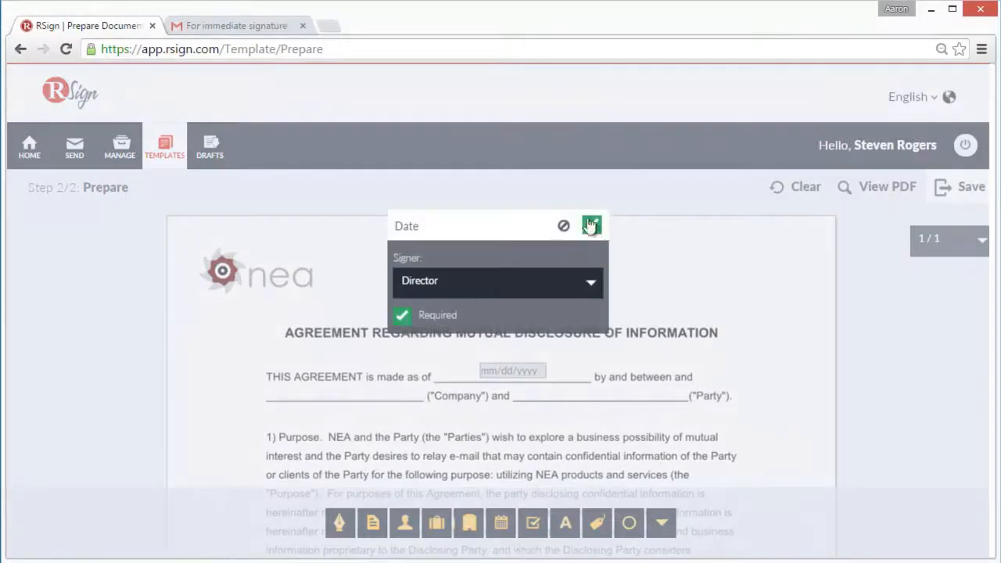
click(591, 226)
drag(435, 523, 311, 399)
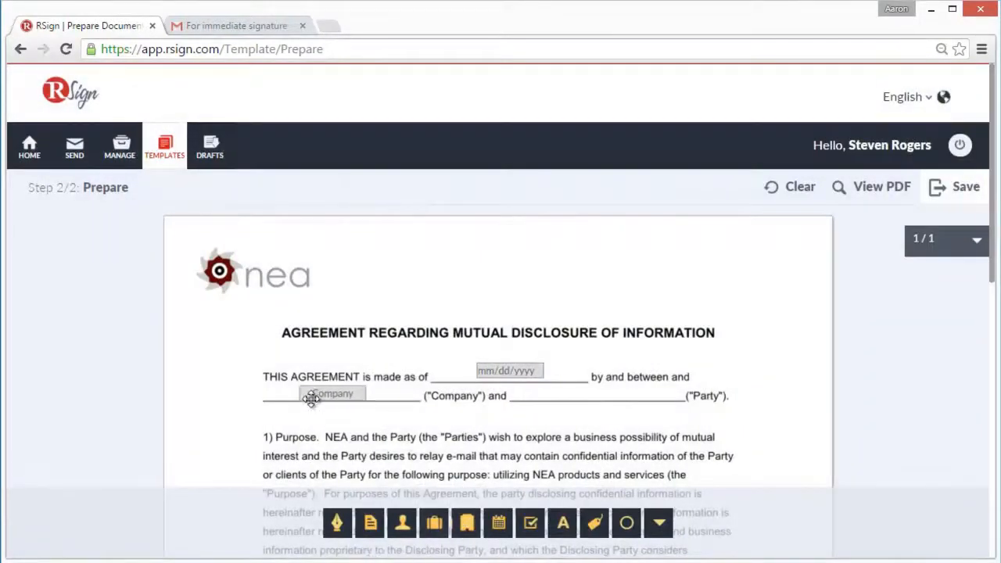
click(609, 309)
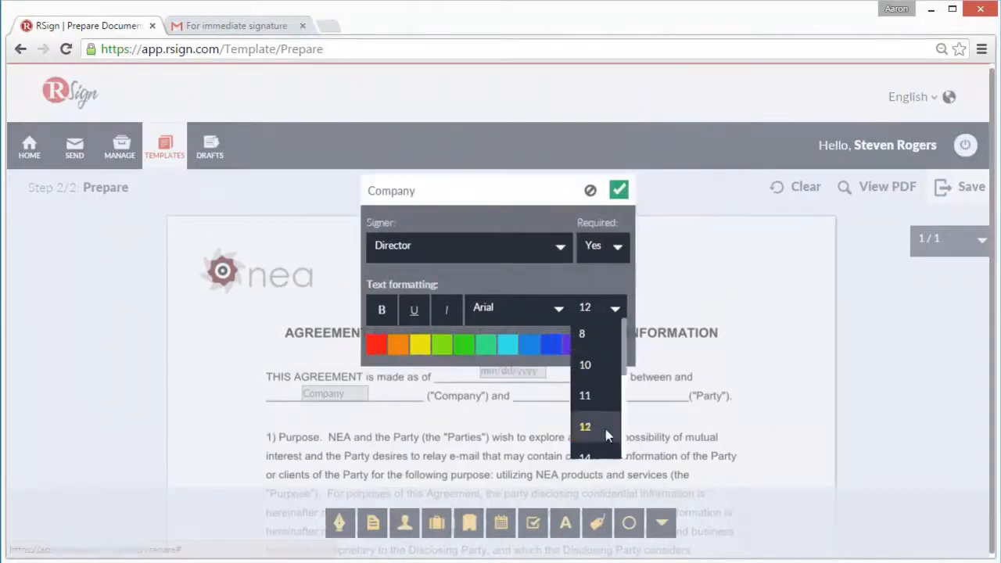
scroll(603, 422, down, 2)
click(599, 408)
click(619, 190)
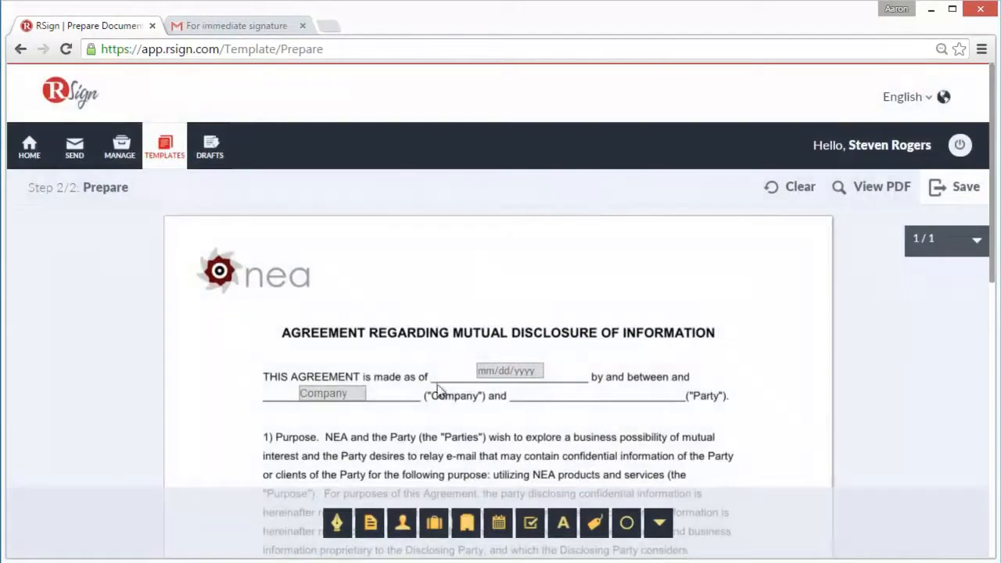
Place a required signature field for the Director on the agreement's "Party" blank
drag(337, 522, 538, 409)
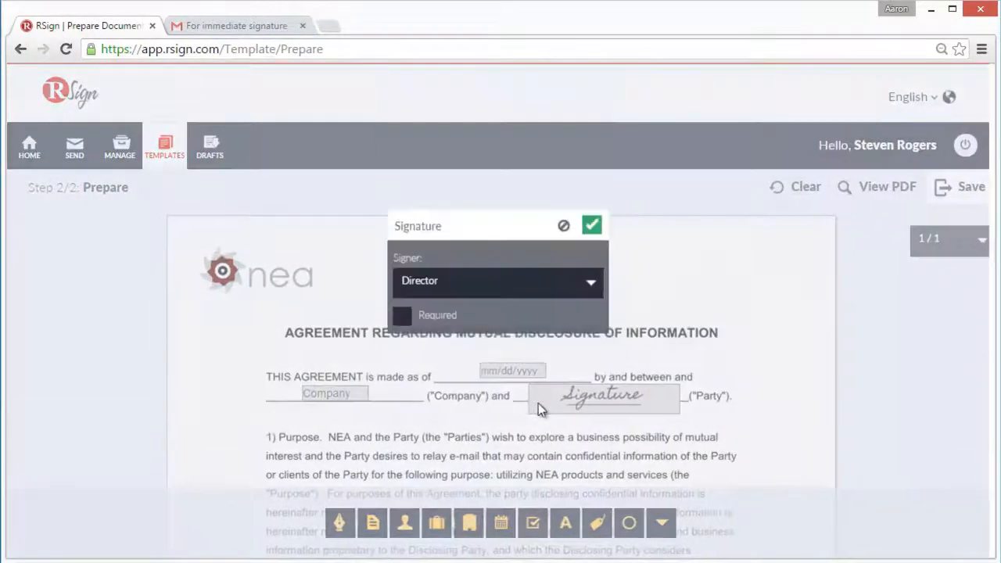
click(402, 315)
click(593, 226)
Add a Director dropdown list beside "I agree to the above terms" with options "I agree", "I disagree" and "Abstain", and check its choices
scroll(818, 380, down, 1)
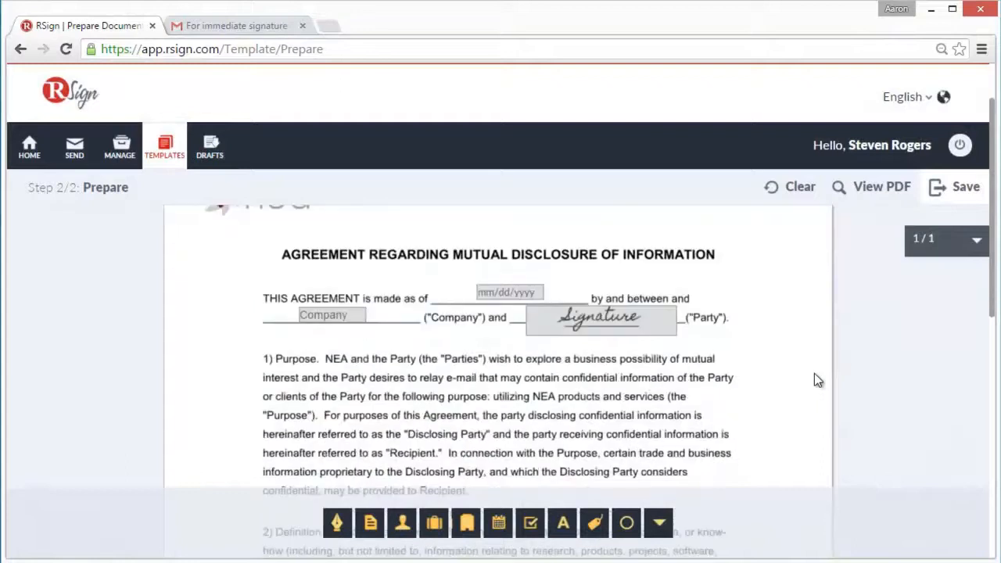
scroll(818, 380, down, 8)
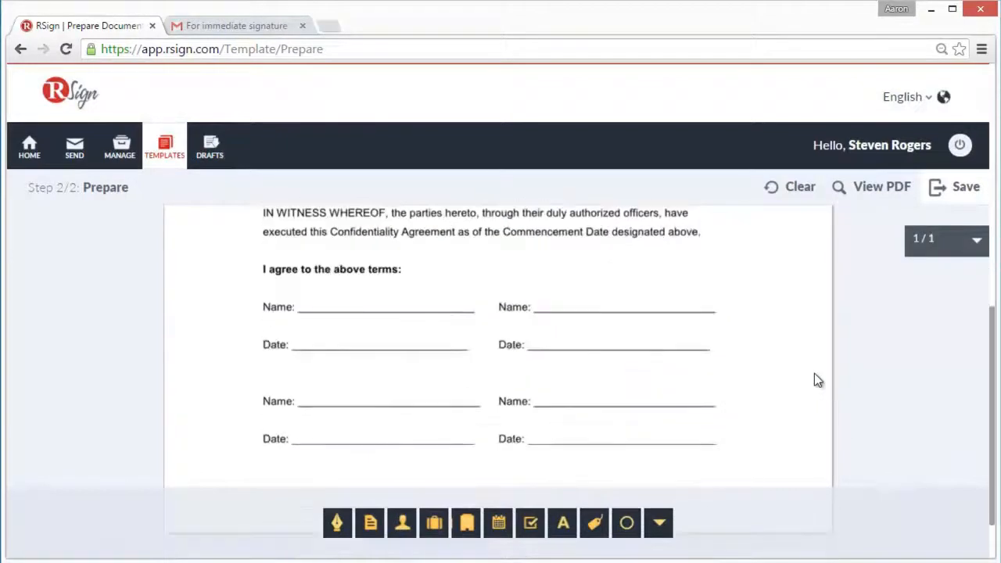
drag(661, 521, 210, 290)
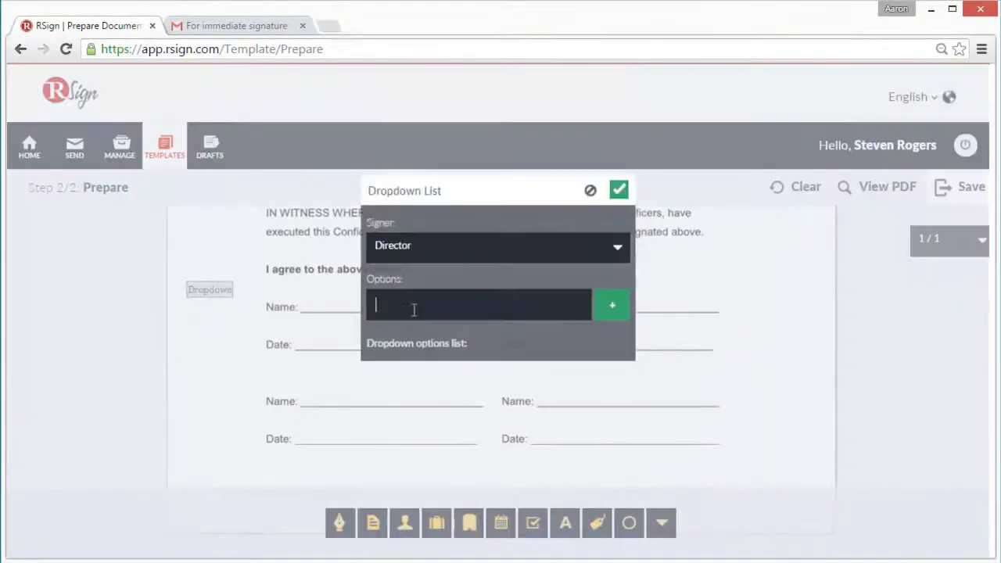
text(I agree)
click(612, 305)
text(I disa)
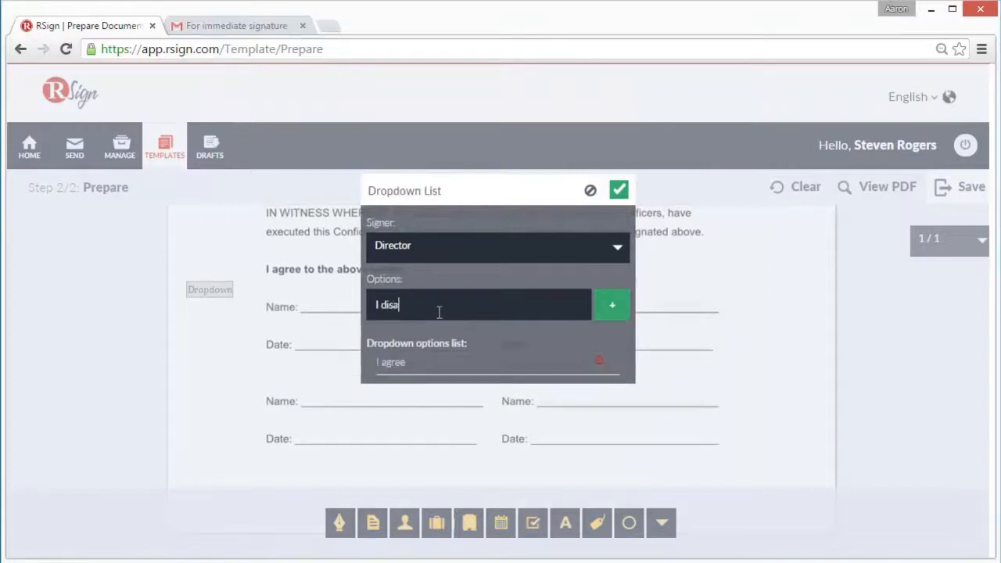
text(gree)
click(611, 310)
text(Abstain)
click(611, 311)
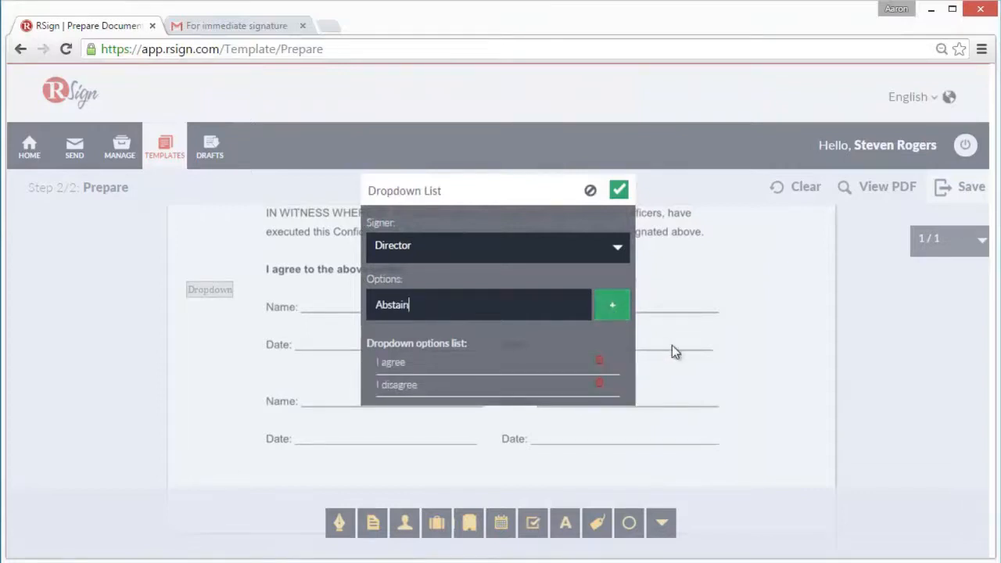
click(618, 191)
click(241, 290)
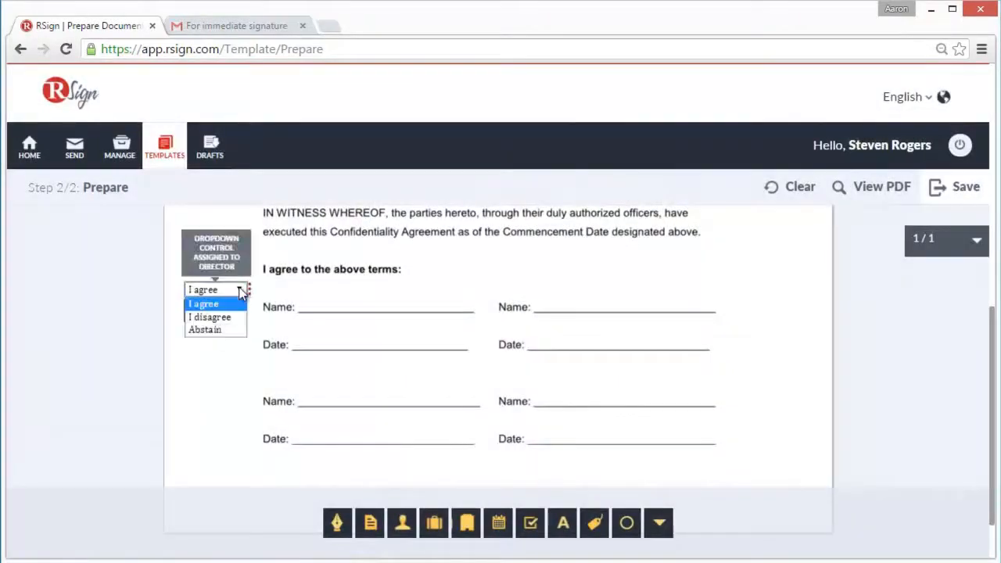
click(241, 290)
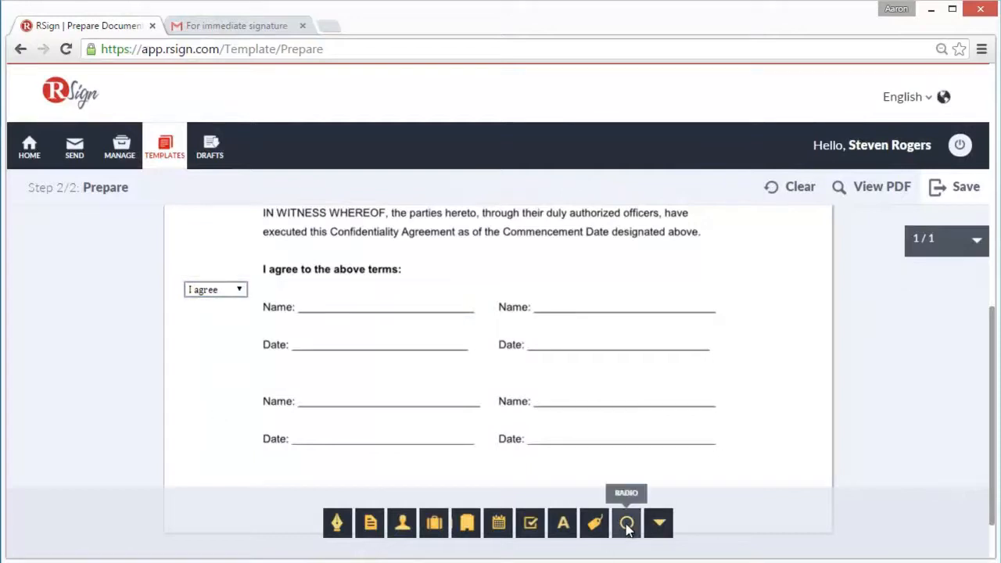
Place a Director radio button below the dropdown and a required Director text field labelled "Please Sign Below" in blue 24-point Arial beside "I agree to the above terms"
drag(626, 525, 208, 320)
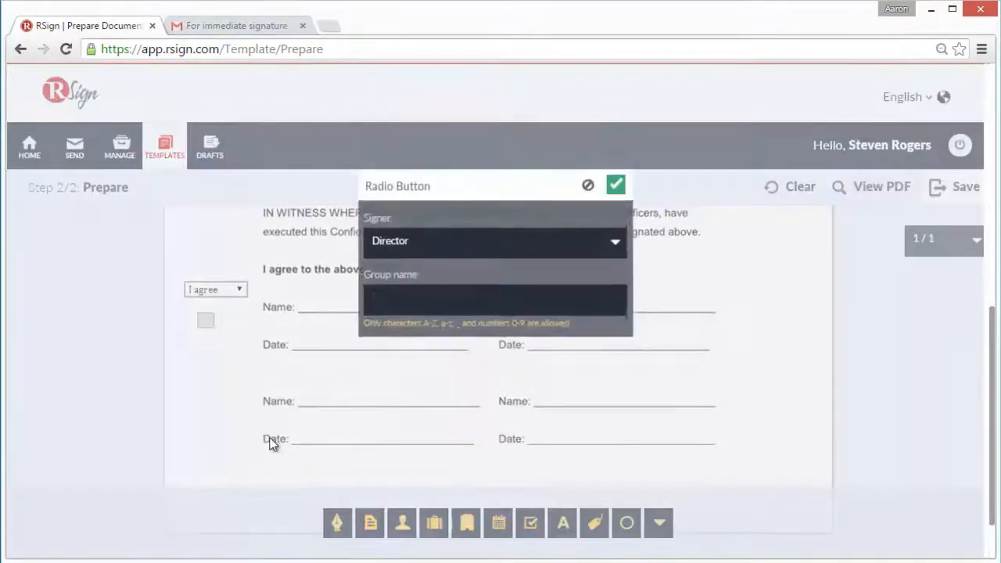
click(619, 190)
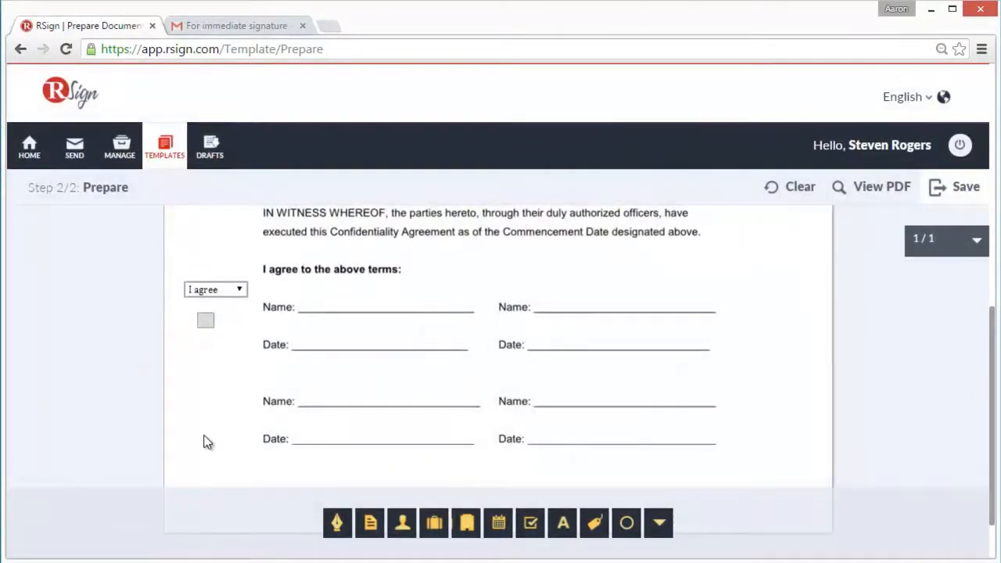
drag(371, 523, 500, 282)
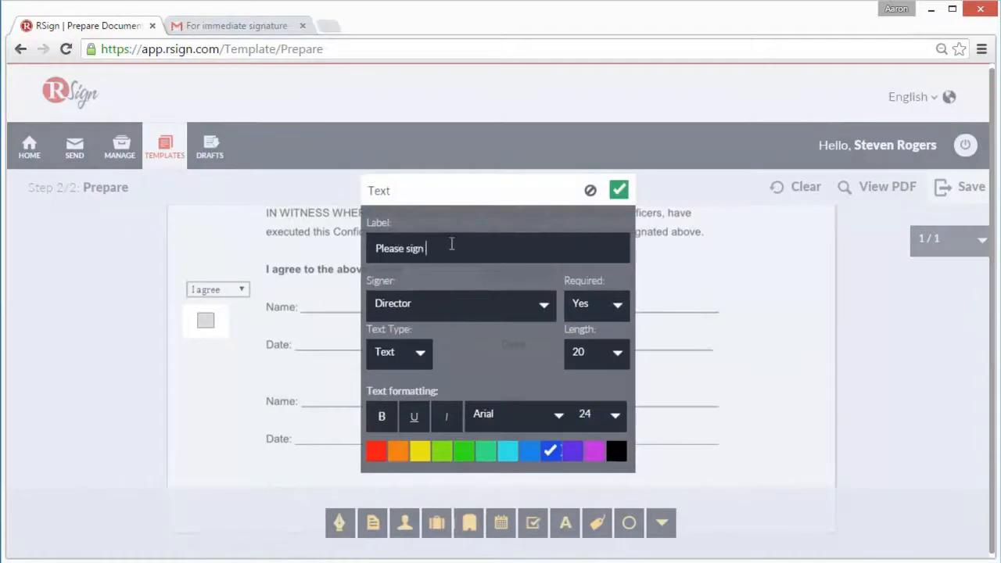
text(ow)
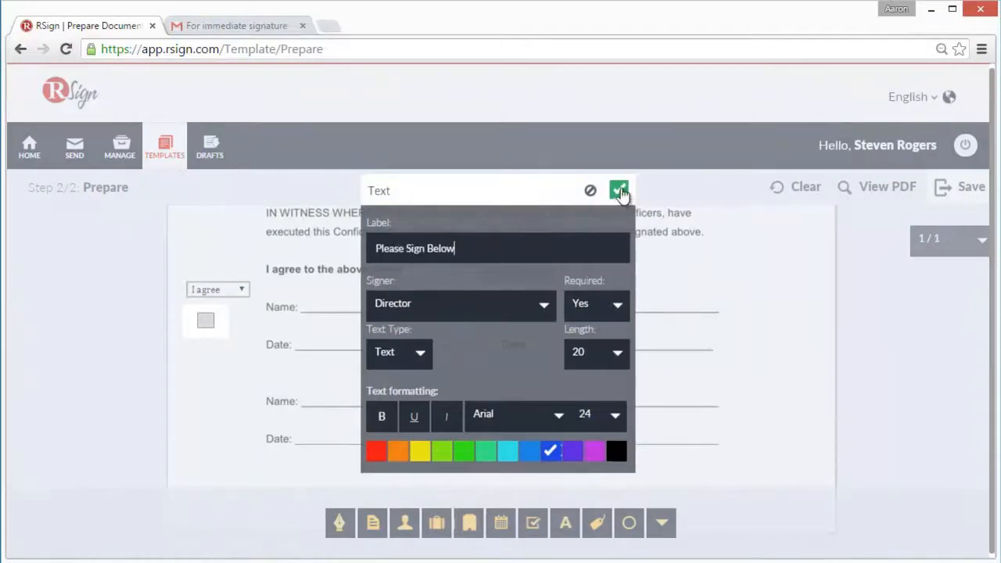
click(619, 190)
Place a signature field on the first "Name" line and a date field on the "Date" line beneath it, and save the template
drag(337, 522, 331, 306)
click(589, 229)
drag(499, 523, 383, 340)
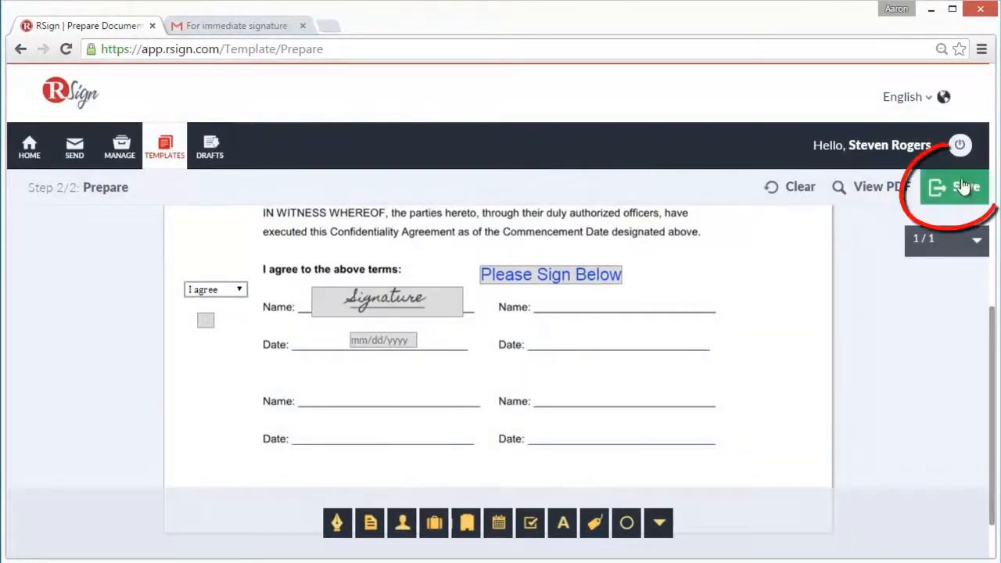
click(964, 190)
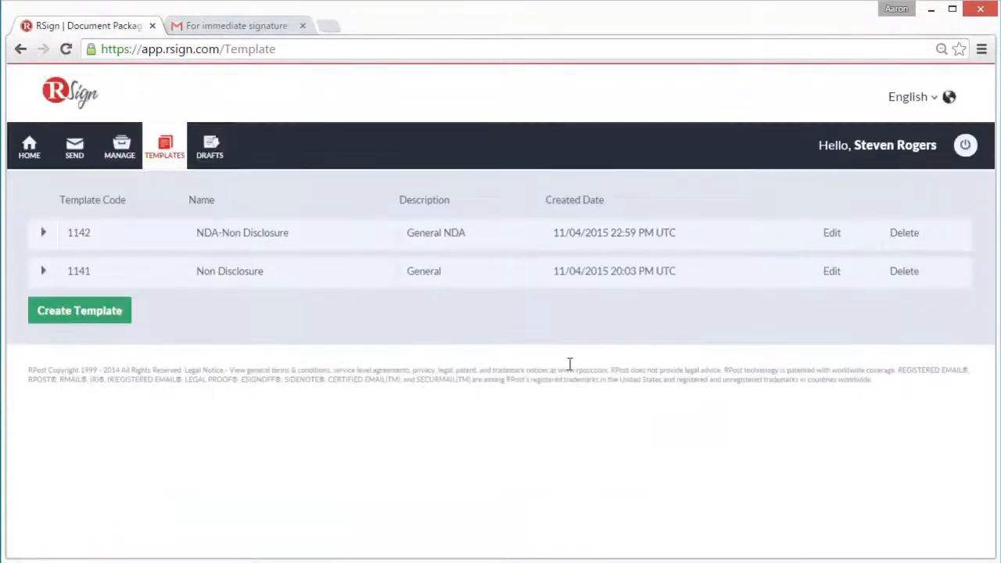
Start a new envelope from the "NDA-Non Disclosure" template
click(78, 149)
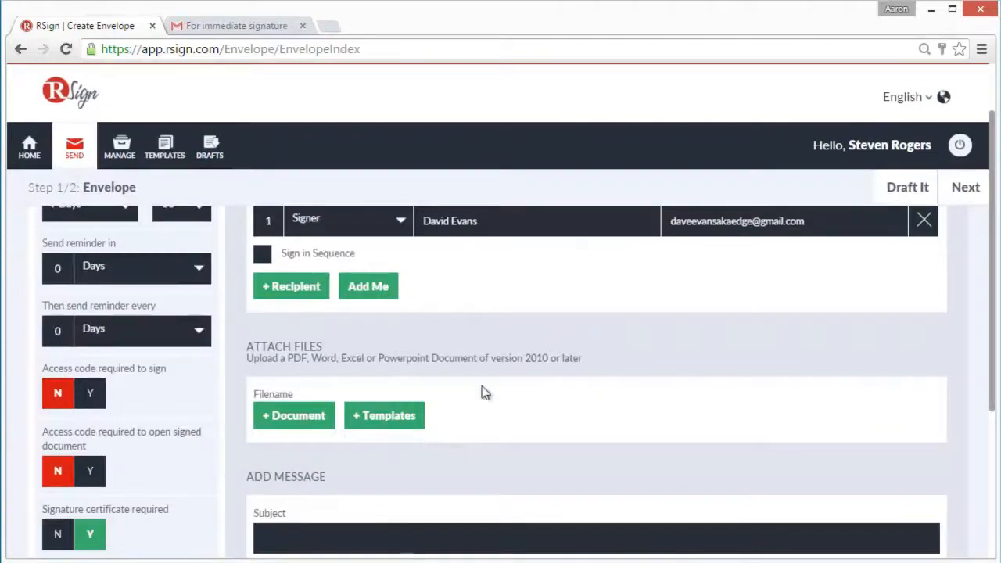
click(395, 424)
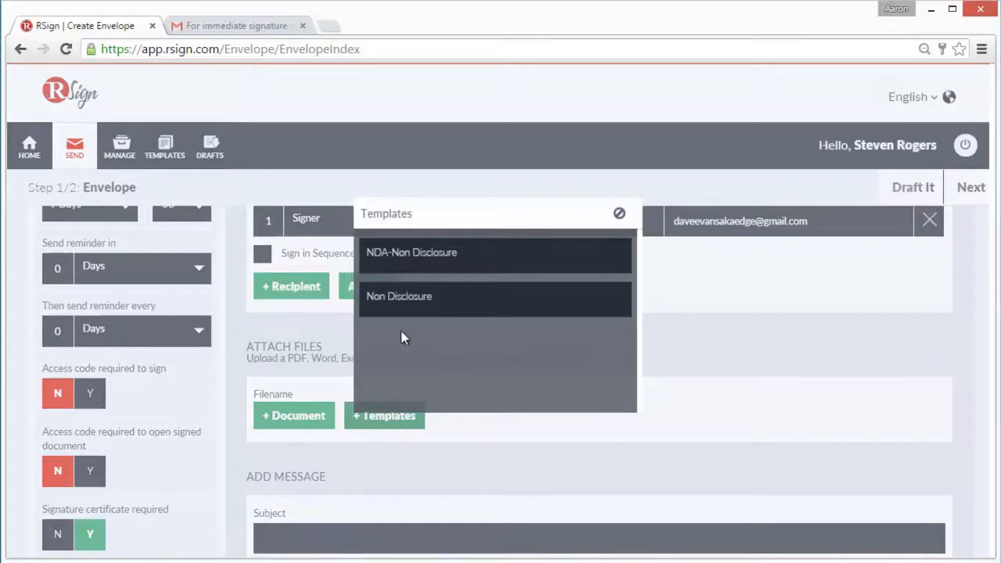
click(406, 259)
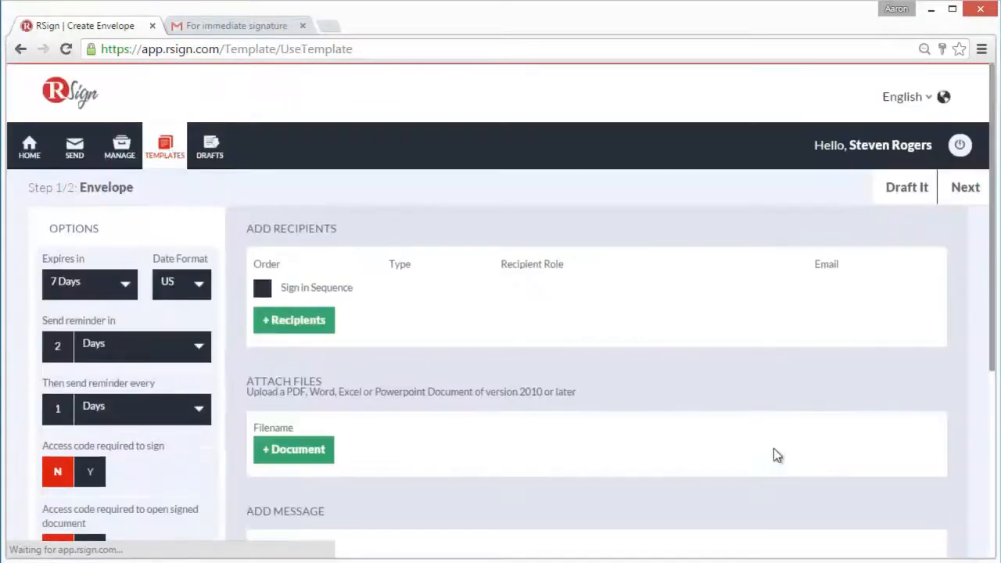
Enter subject "Per our discussion, please sign" and a signing request closing with "Best," and the sender's name, and continue to preparing the document
text(,)
key(Return)
text(Steve Rogers)
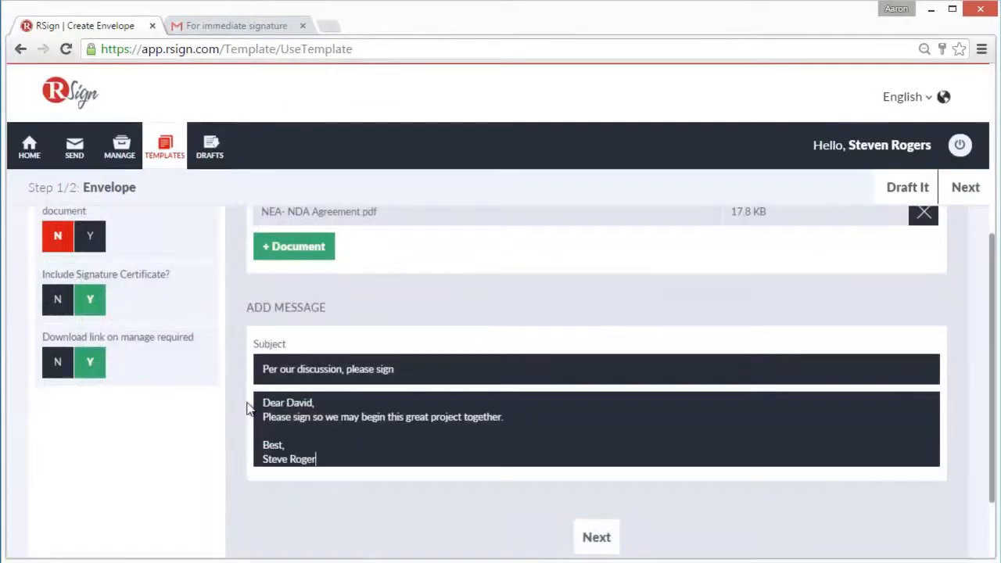
click(604, 538)
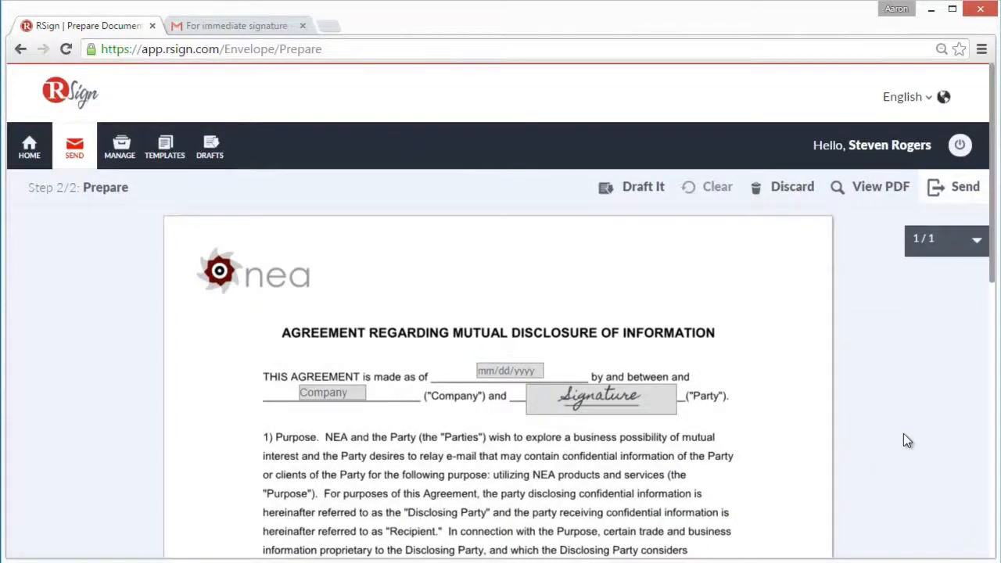
Check the template's fields throughout the NDA agreement and send the envelope for signature
scroll(906, 440, down, 6)
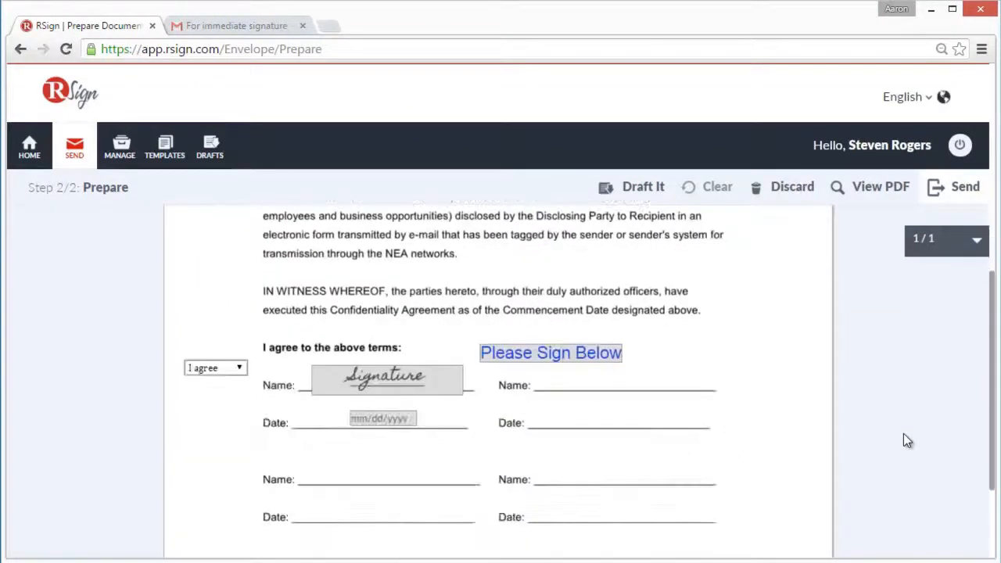
scroll(906, 440, up, 6)
click(948, 188)
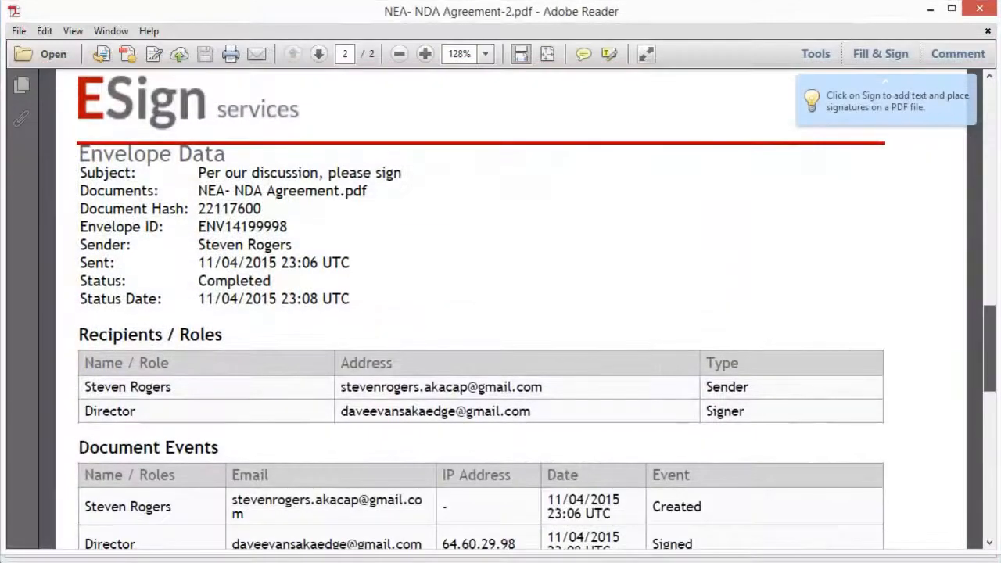
Review the envelope data, recipient roles, document events and signer signatures in the signed "NEA- NDA Agreement-2.pdf"
scroll(481, 310, down, 4)
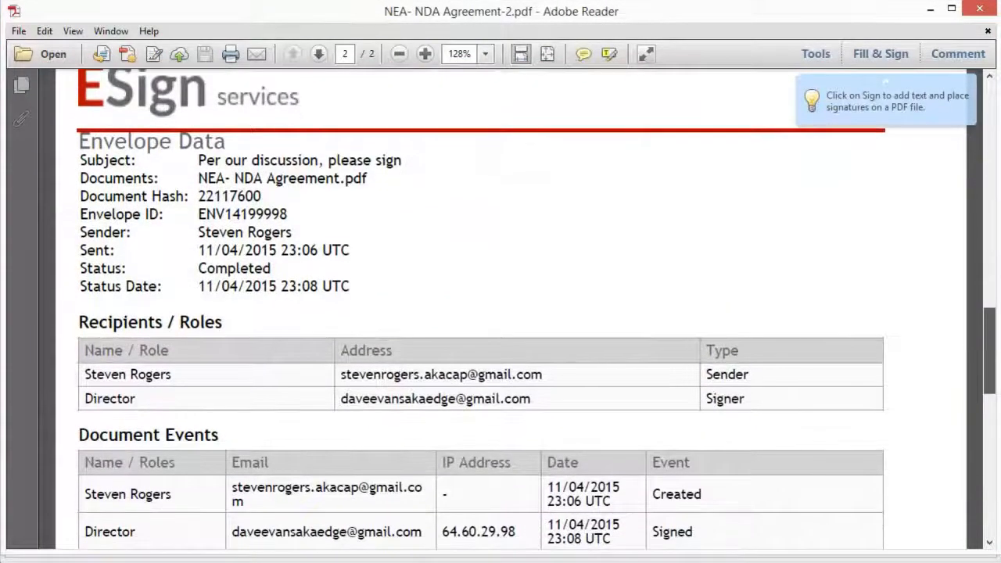
scroll(481, 310, down, 5)
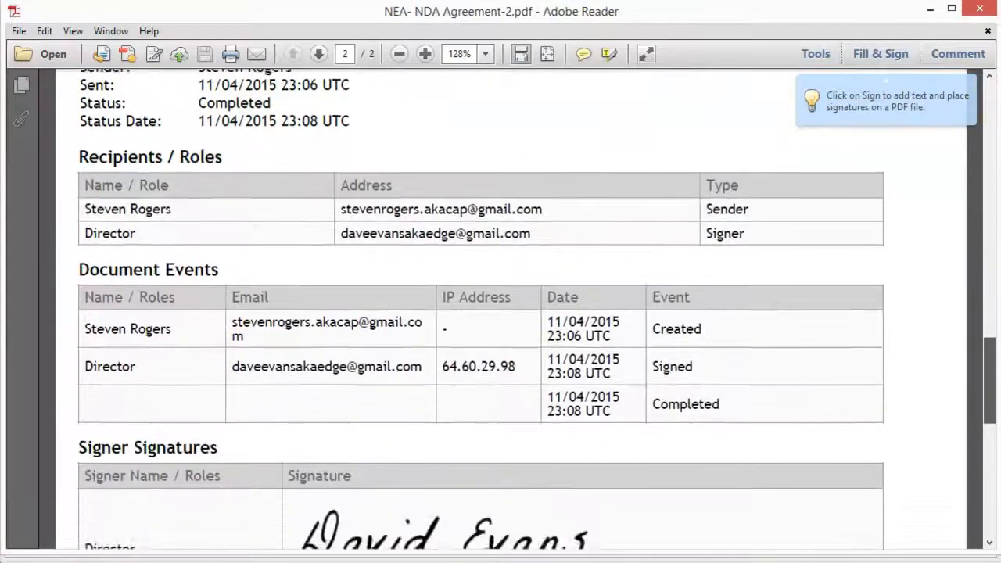
scroll(481, 310, up, 10)
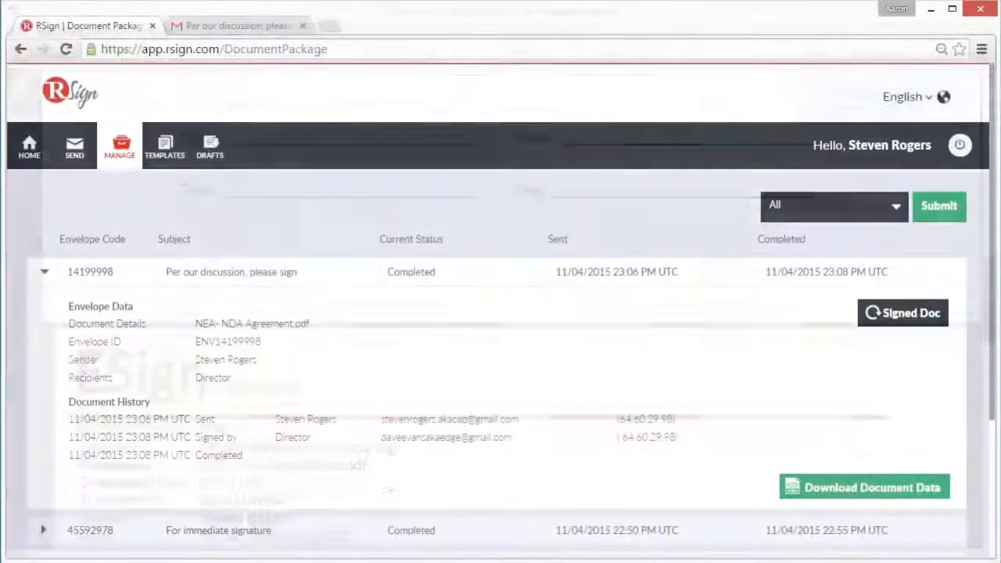